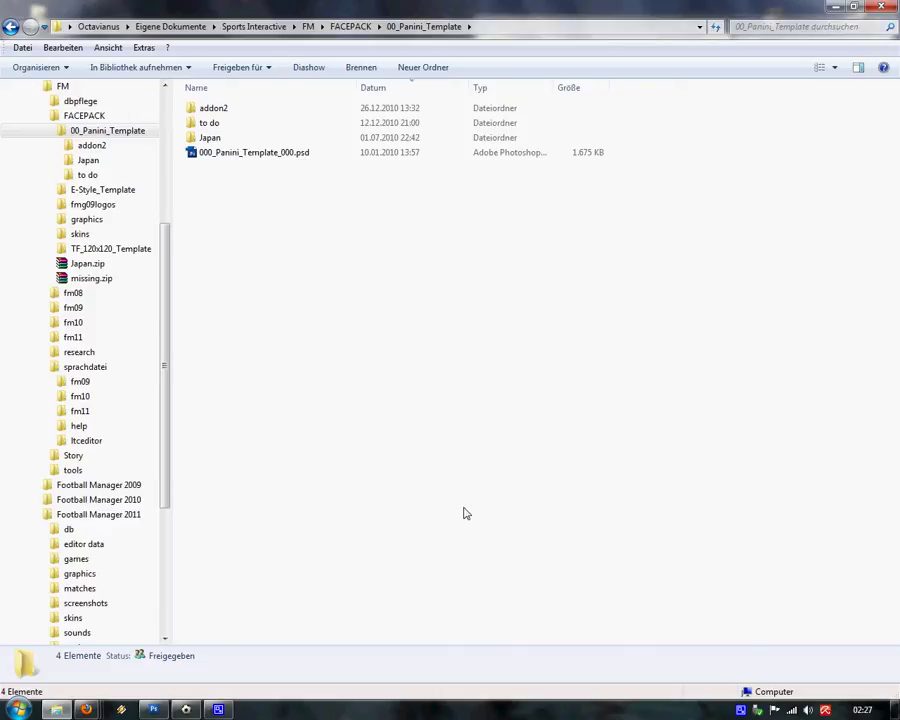
Bring FM Editor 2011 forward after checking the player's ID 890618, and dismiss the Load Database dialog
{"action": "left_click", "coordinate": [186, 710]}
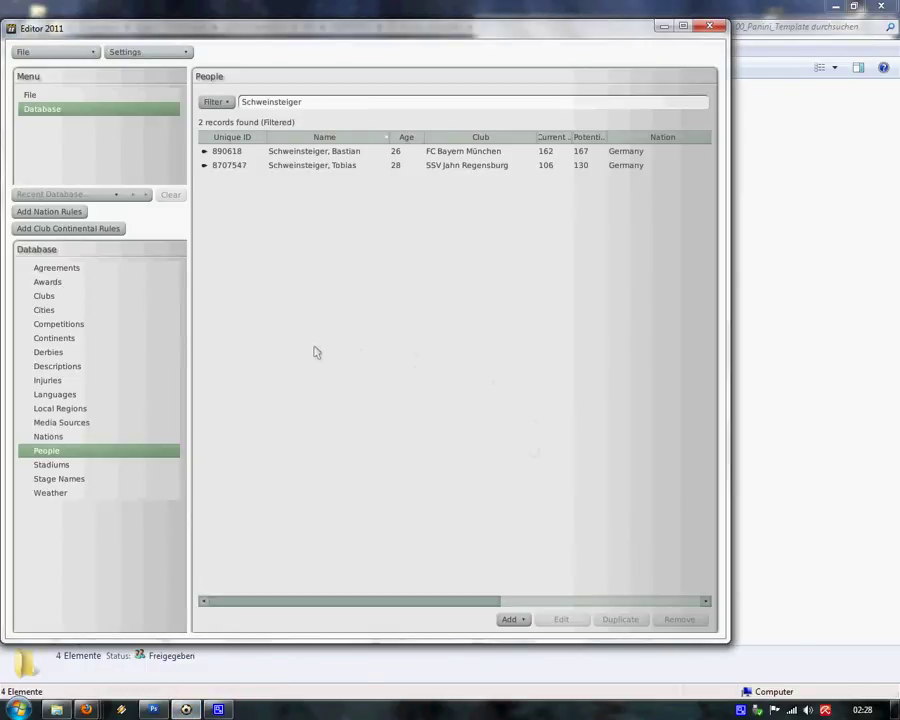
{"action": "left_click", "coordinate": [79, 54]}
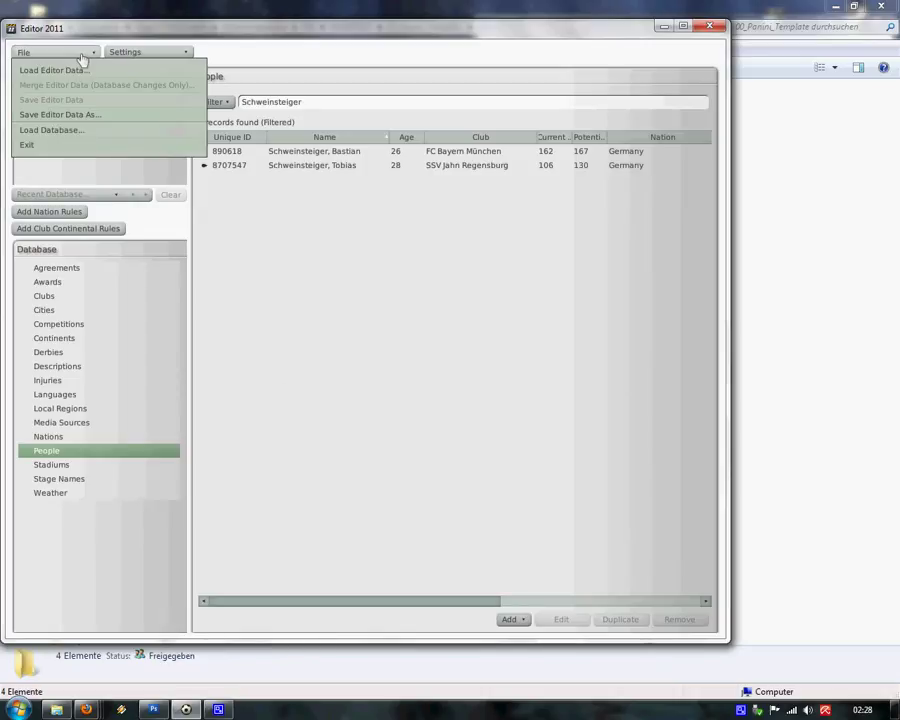
{"action": "left_click", "coordinate": [82, 131]}
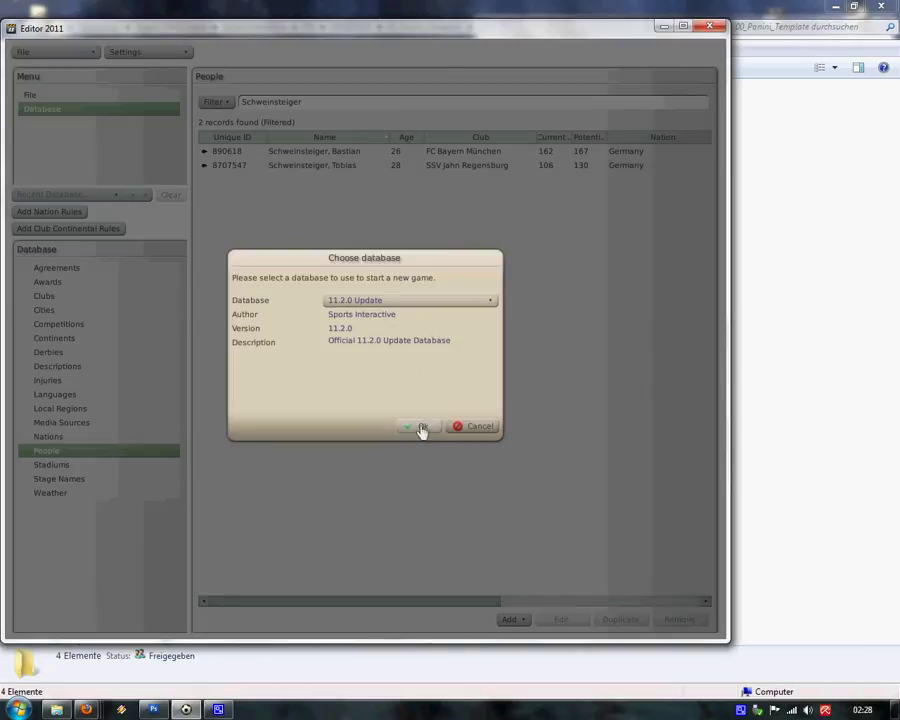
{"action": "left_click", "coordinate": [481, 427]}
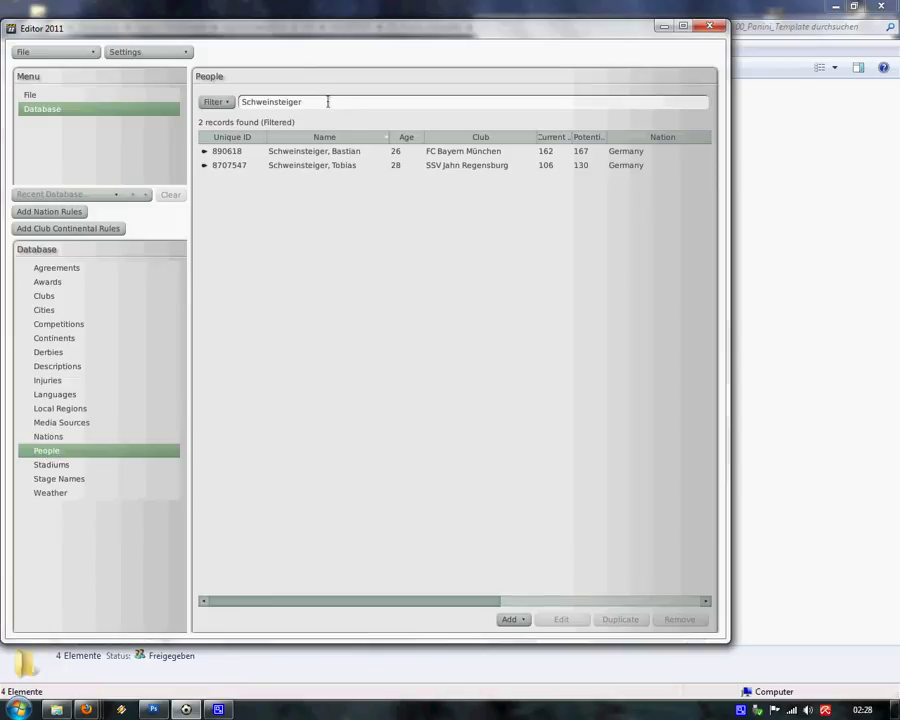
Minimize the editor, select 000_Panini_Template_000.psd in Explorer, and return to Photoshop showing the template
{"action": "left_click", "coordinate": [664, 27]}
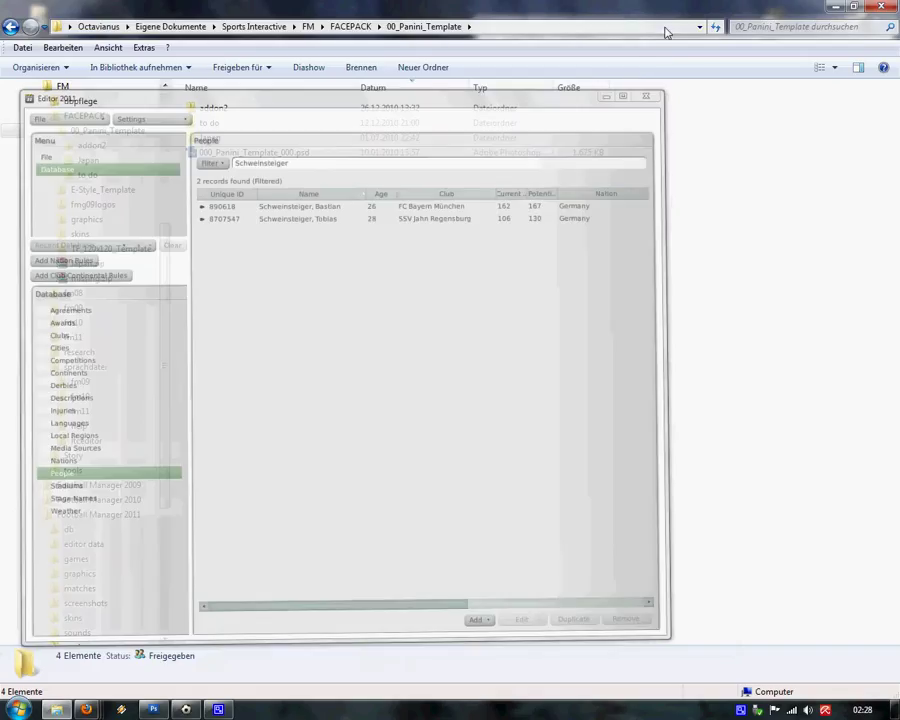
{"action": "key", "text": "alt+Tab"}
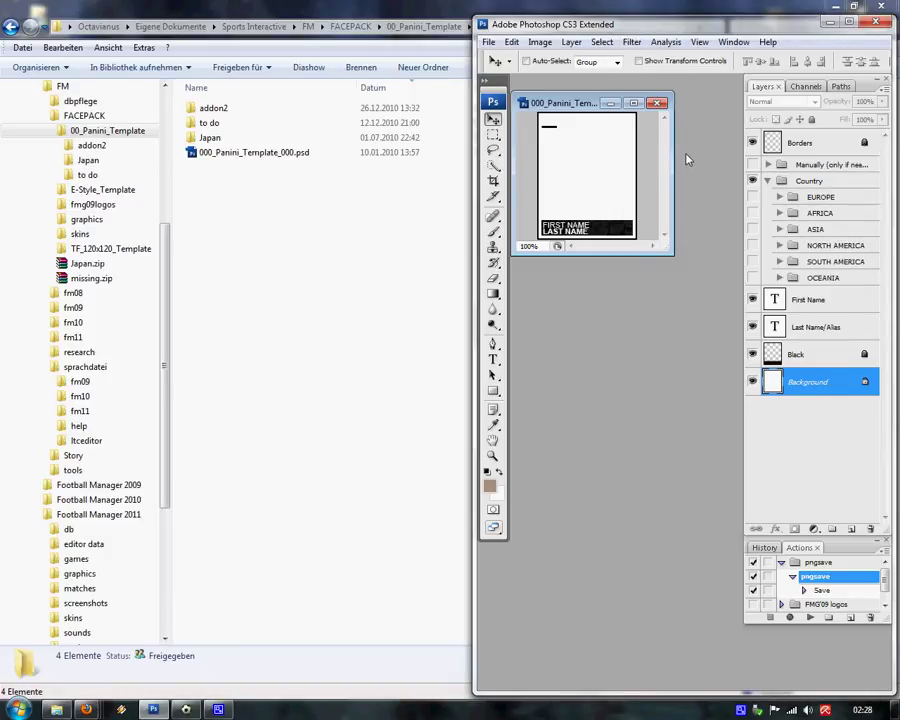
{"action": "left_click", "coordinate": [275, 153]}
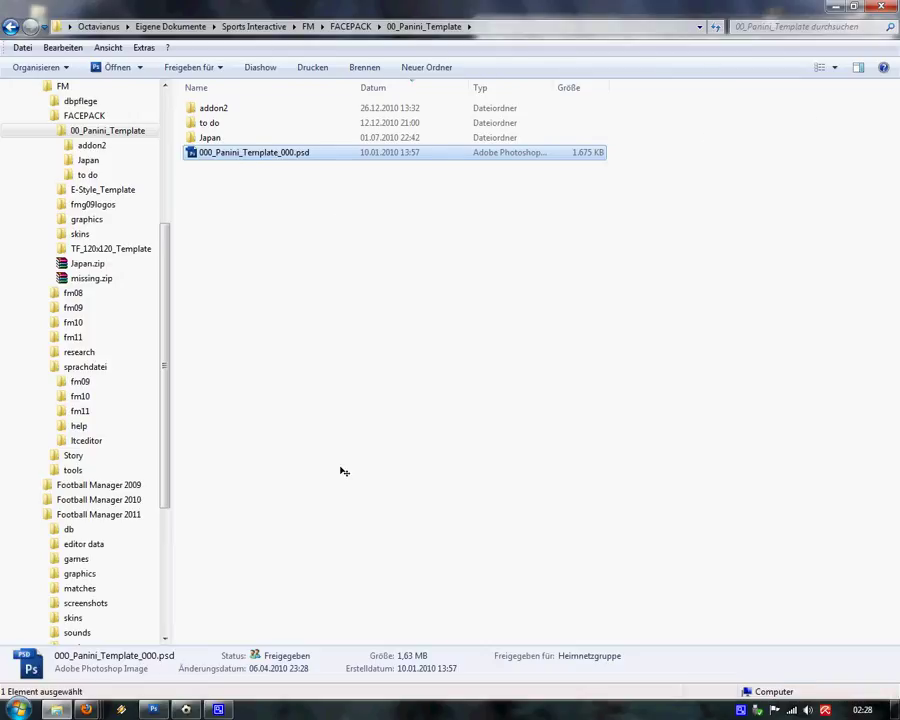
{"action": "left_click", "coordinate": [219, 709]}
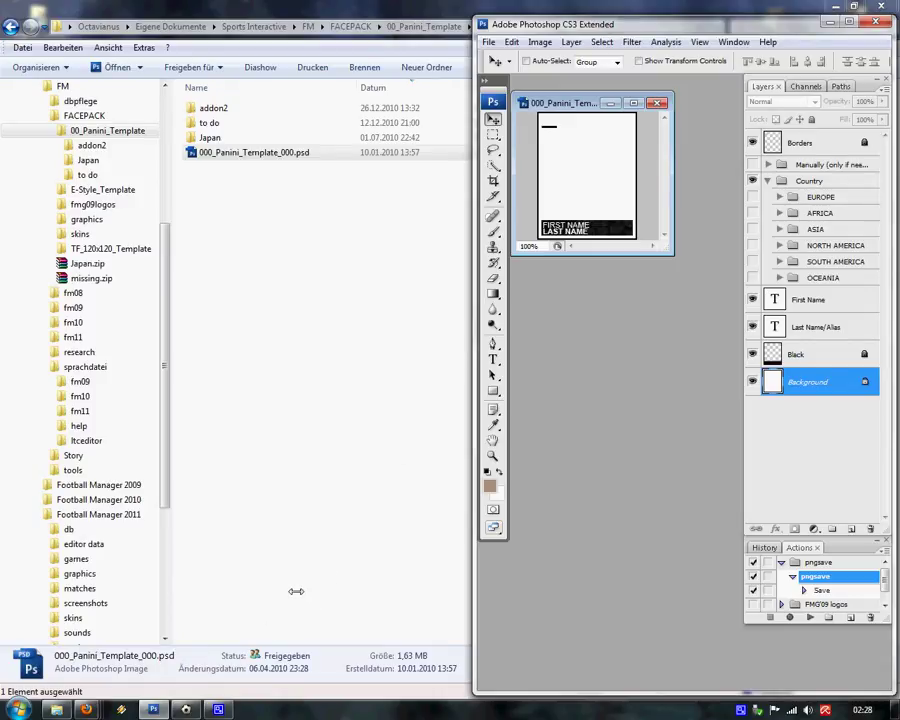
Compare the FIFA.com, SPOX and kicker profile tabs in Firefox, settling on the FIFA.com page
{"action": "mouse_move", "coordinate": [86, 709]}
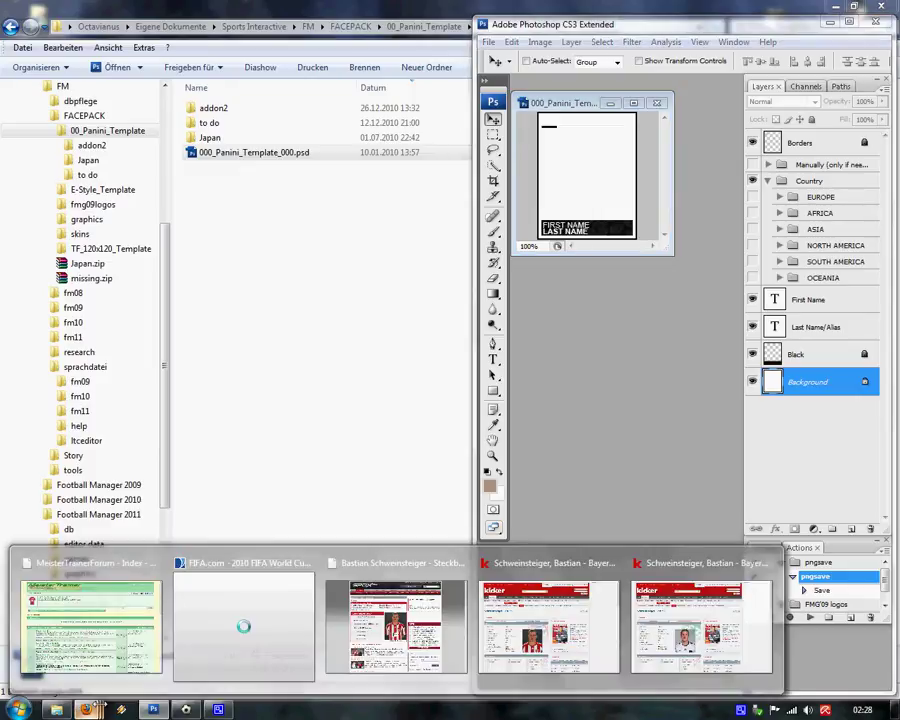
{"action": "left_click", "coordinate": [90, 643]}
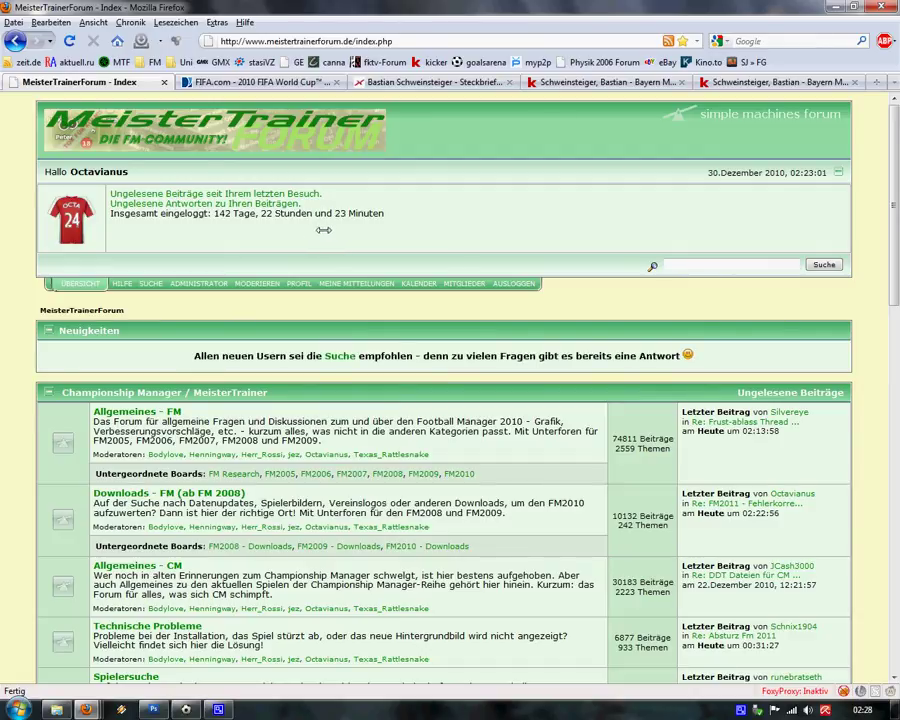
{"action": "left_click", "coordinate": [268, 83]}
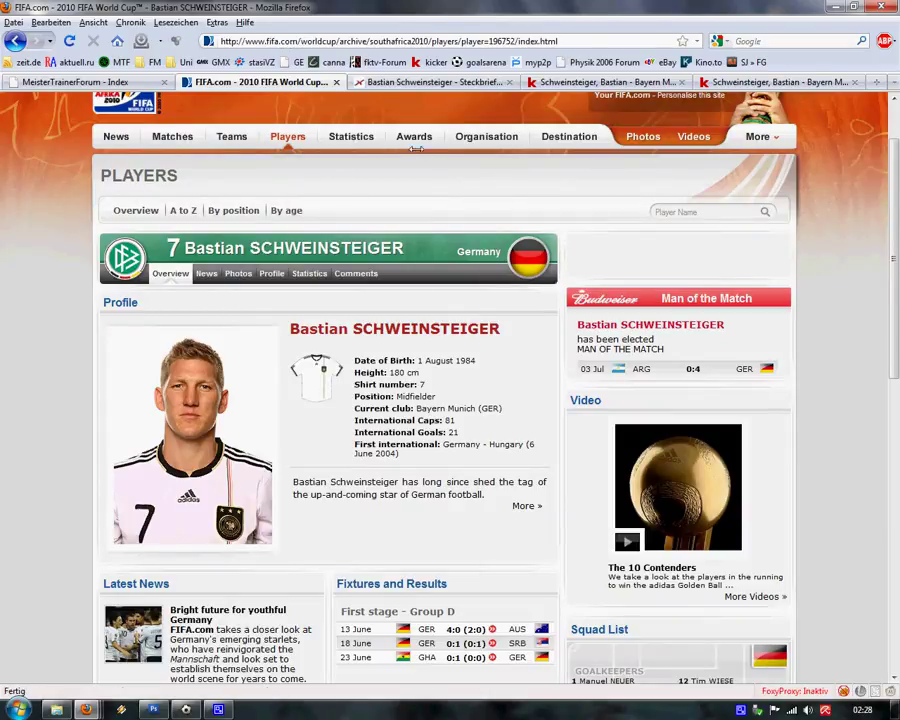
{"action": "left_click", "coordinate": [414, 83]}
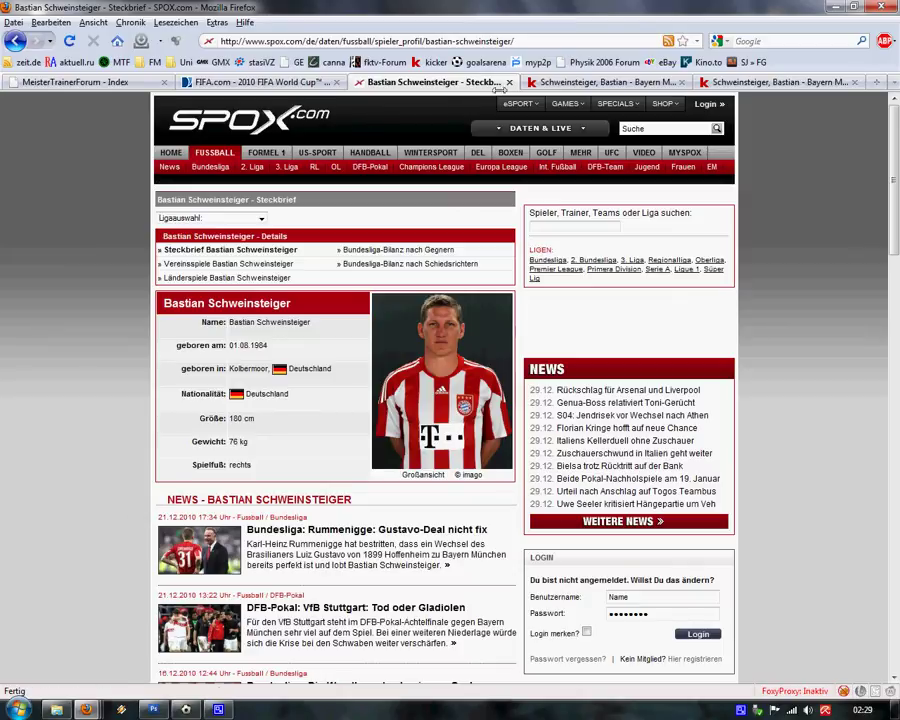
{"action": "left_click", "coordinate": [588, 82]}
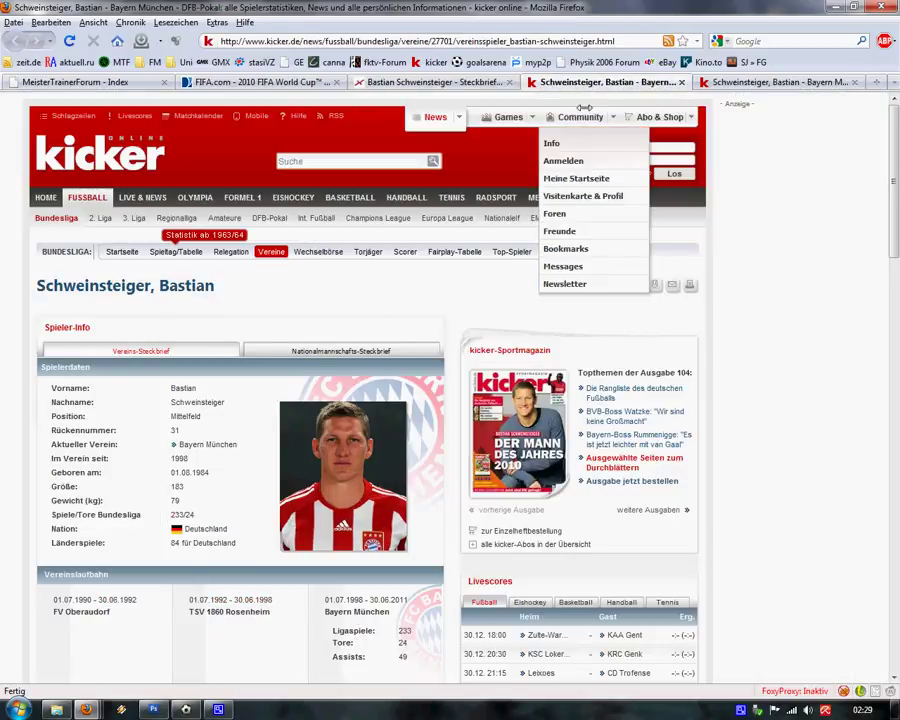
{"action": "left_click", "coordinate": [725, 83]}
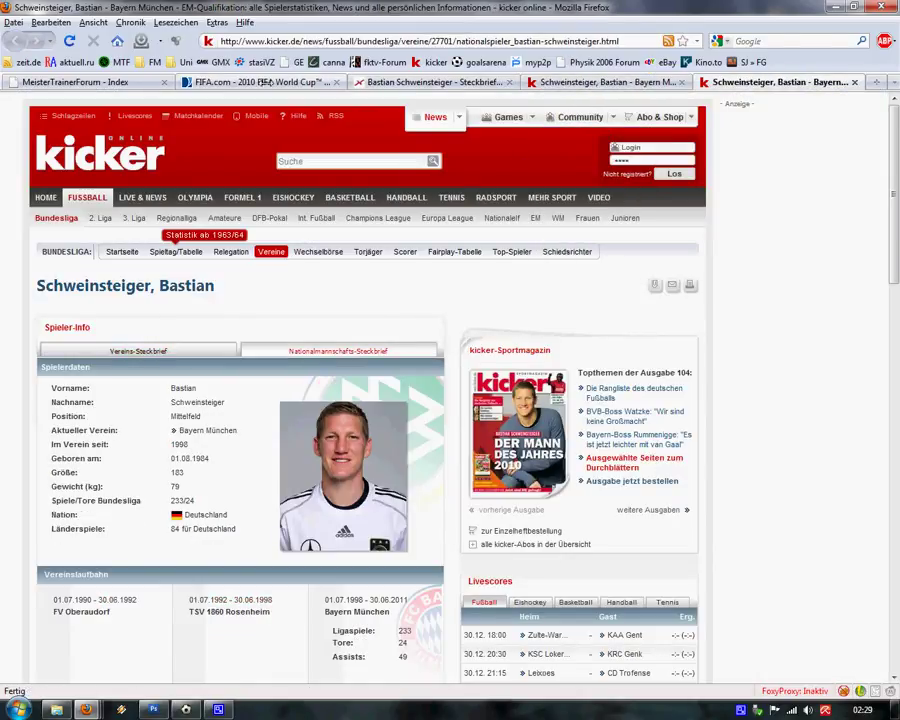
{"action": "left_click", "coordinate": [240, 82]}
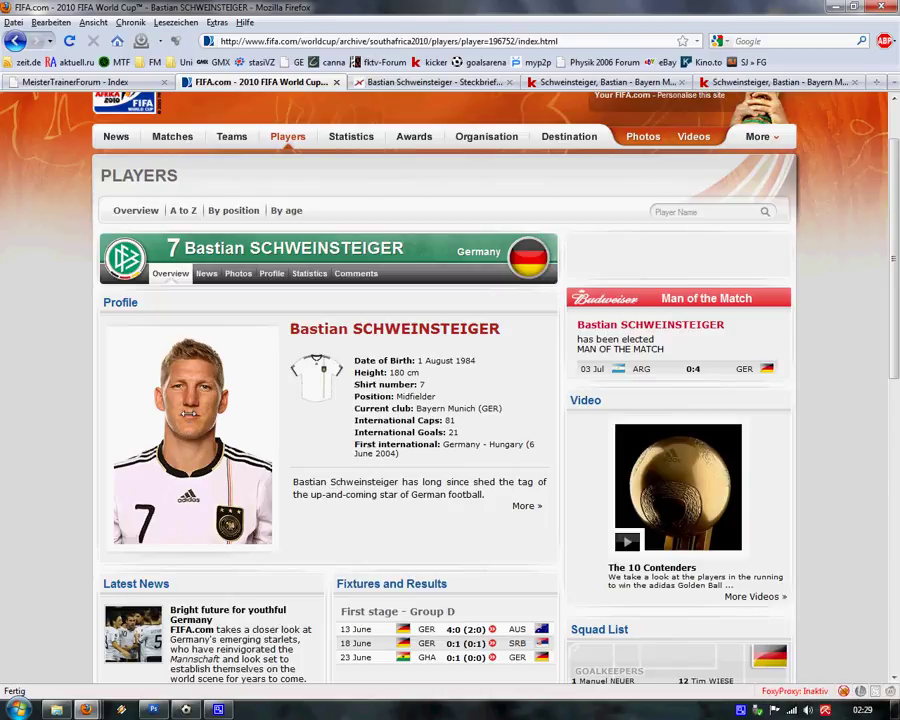
Drag the FIFA.com portrait into the card template as Layer 1 and start Free Transform
{"action": "left_click_drag", "start_coordinate": [208, 388], "coordinate": [590, 180]}
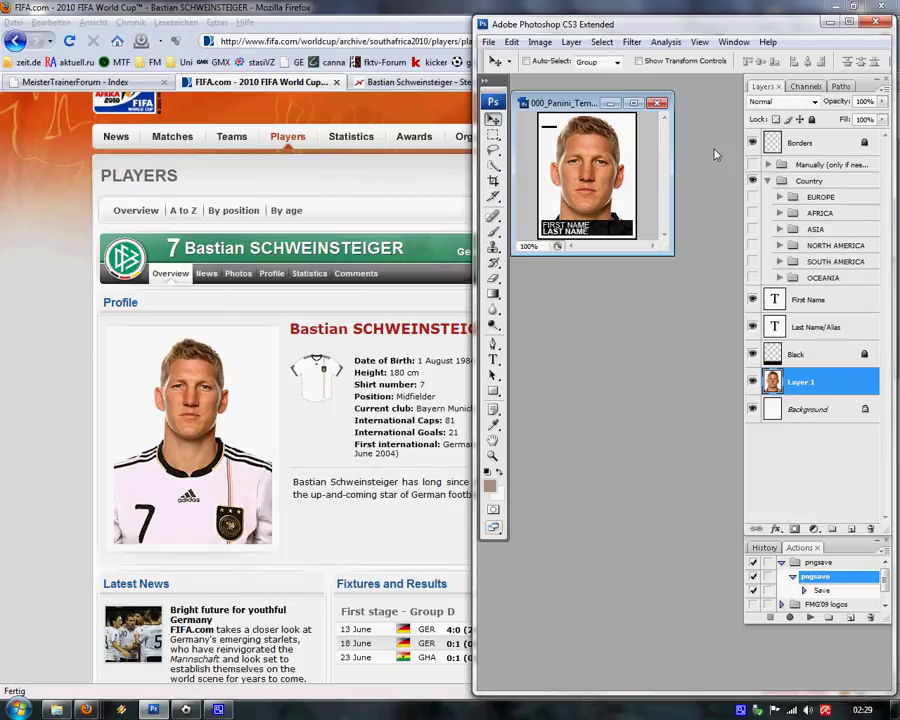
{"action": "key", "text": "ctrl+t"}
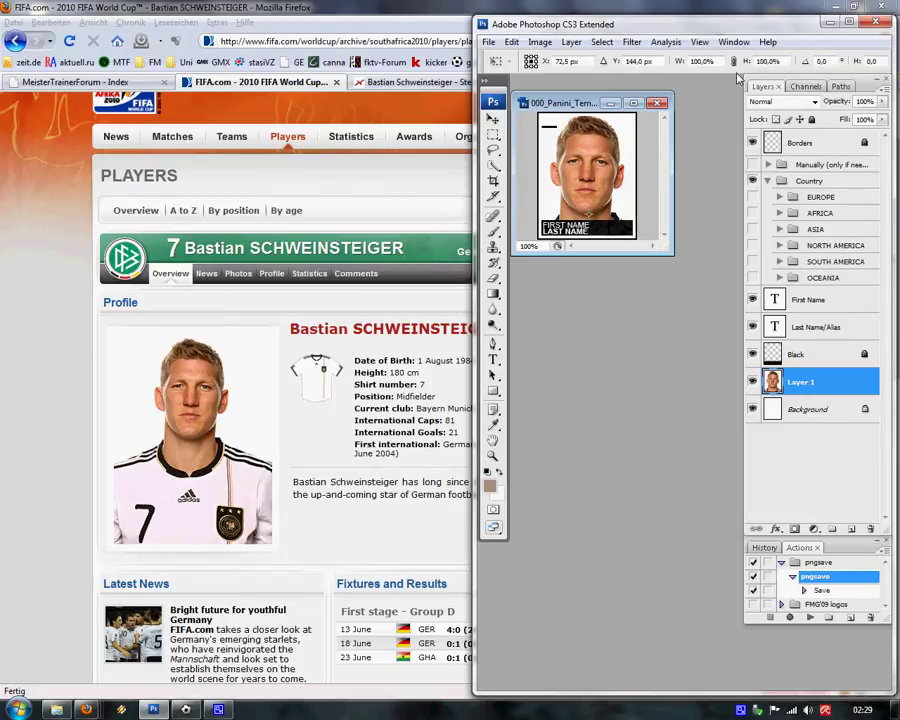
Scale the placed portrait proportionally to 97%, rotate it -0.9°, and commit the transform
{"action": "left_click", "coordinate": [734, 62]}
{"action": "type", "text": "97"}
{"action": "key", "text": "Return"}
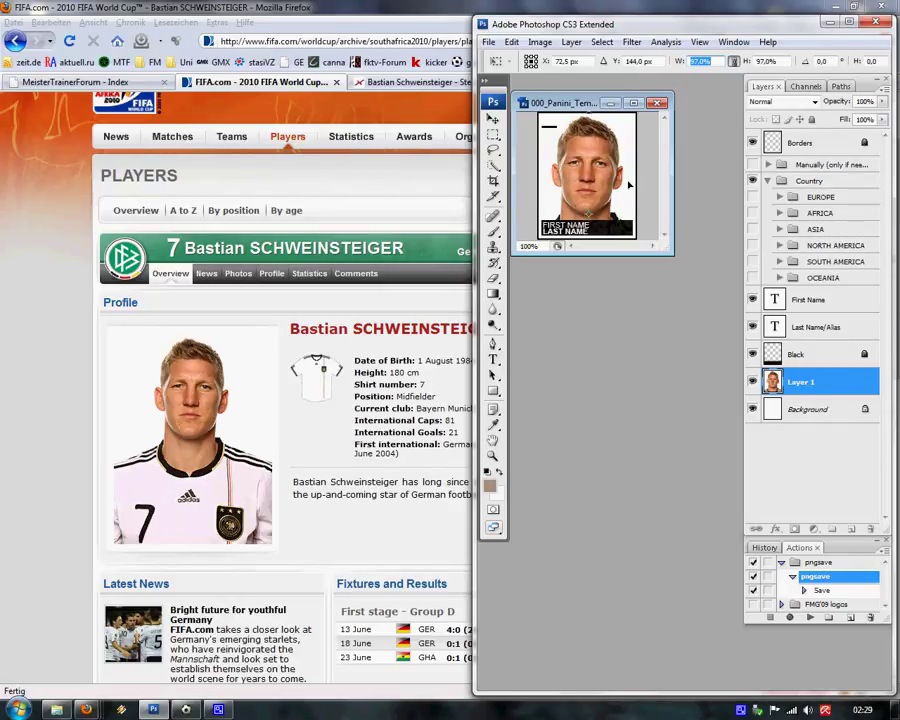
{"action": "left_click", "coordinate": [823, 61]}
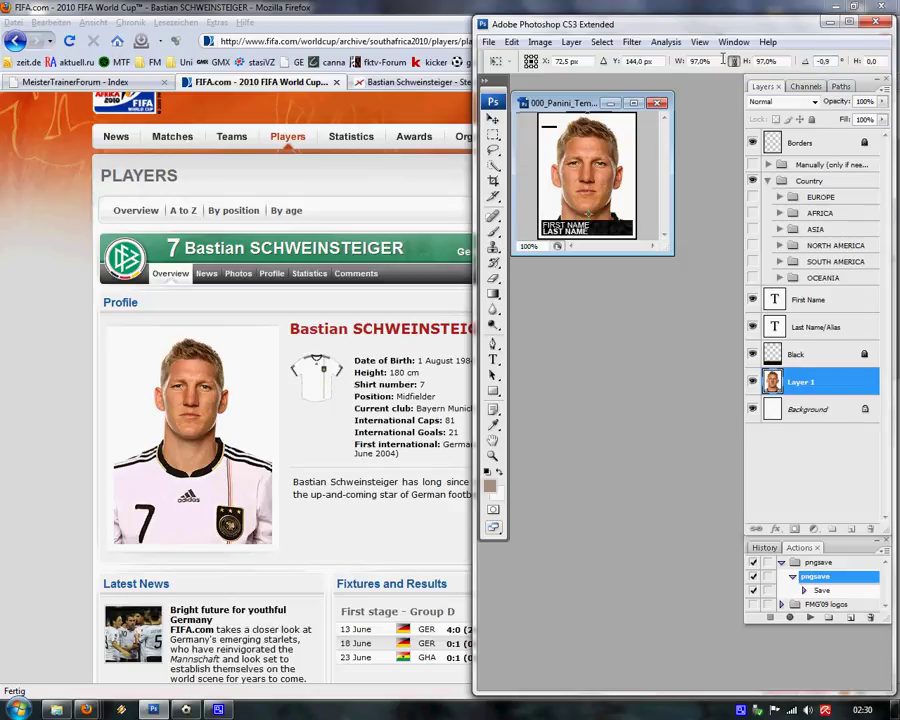
{"action": "key", "text": "Return"}
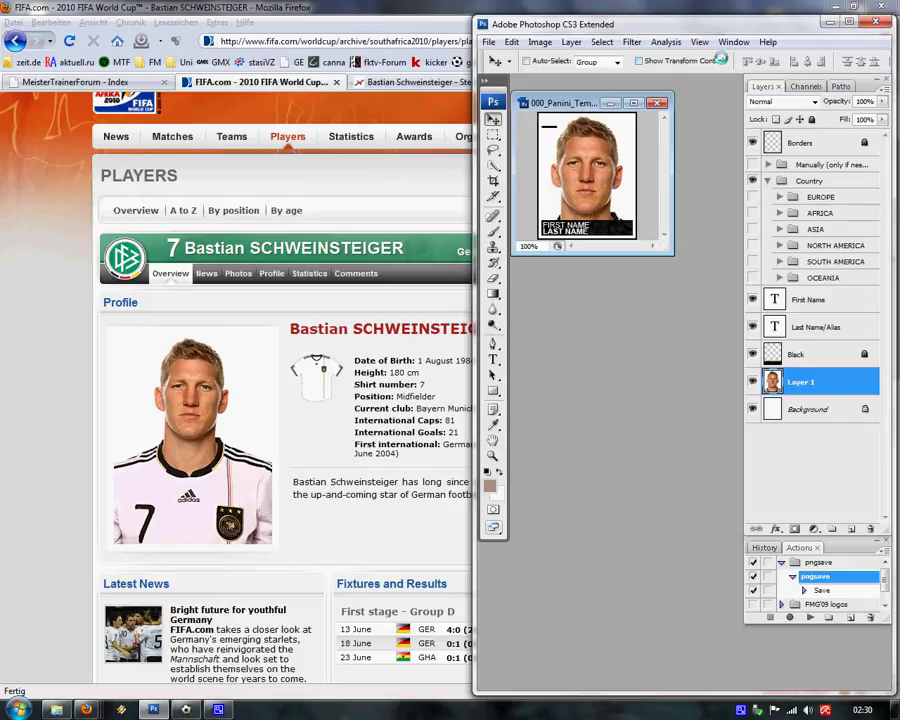
Type the player's first name and surname into the First Name and Last Name/Alias text layers
{"action": "double_click", "coordinate": [774, 301]}
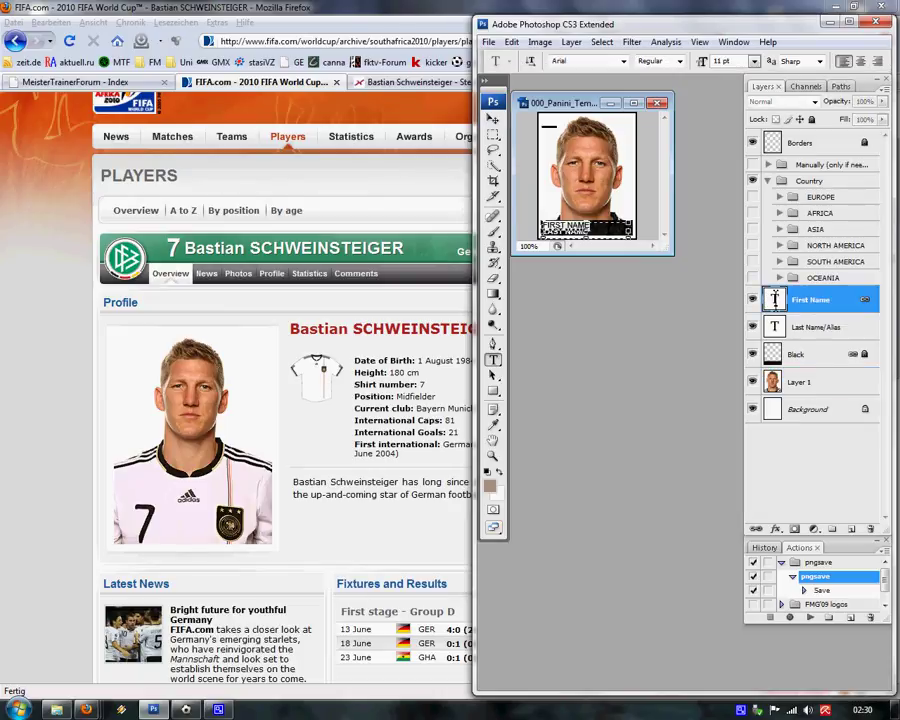
{"action": "type", "text": "Basti"}
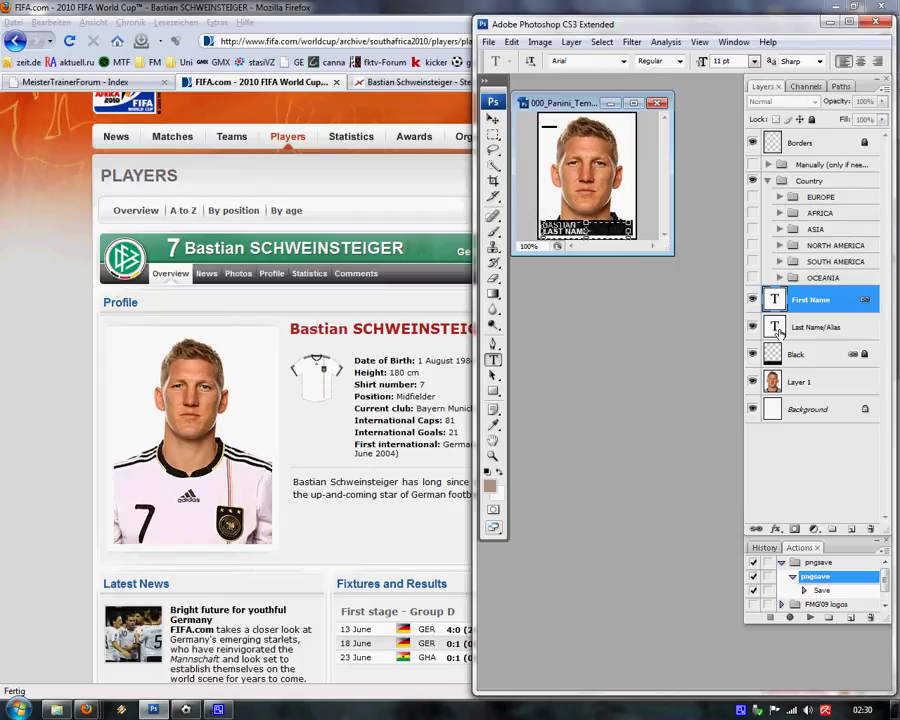
{"action": "double_click", "coordinate": [777, 328]}
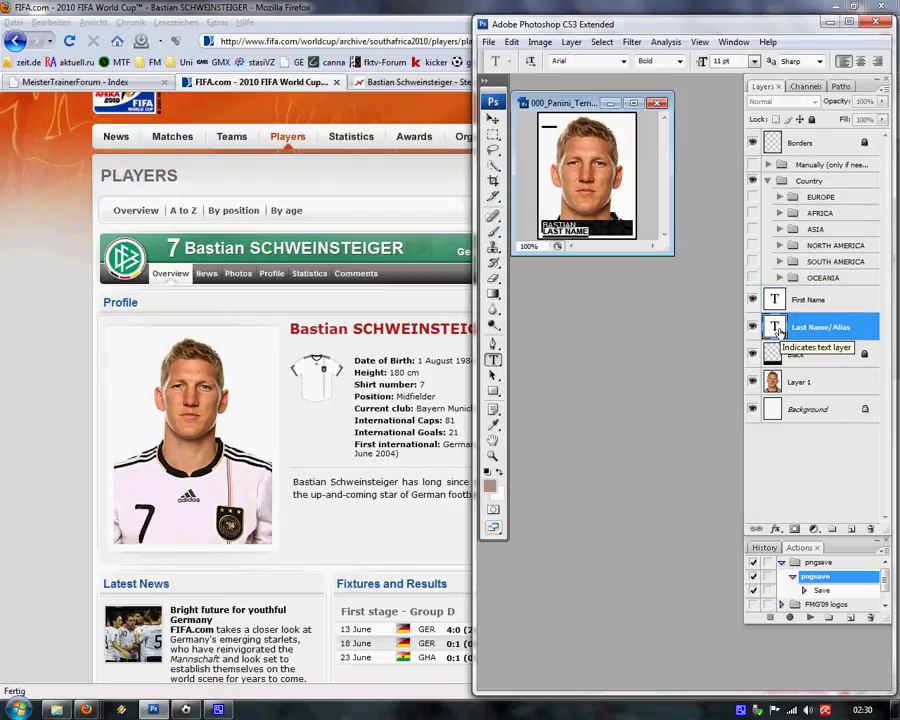
{"action": "type", "text": "Schwe"}
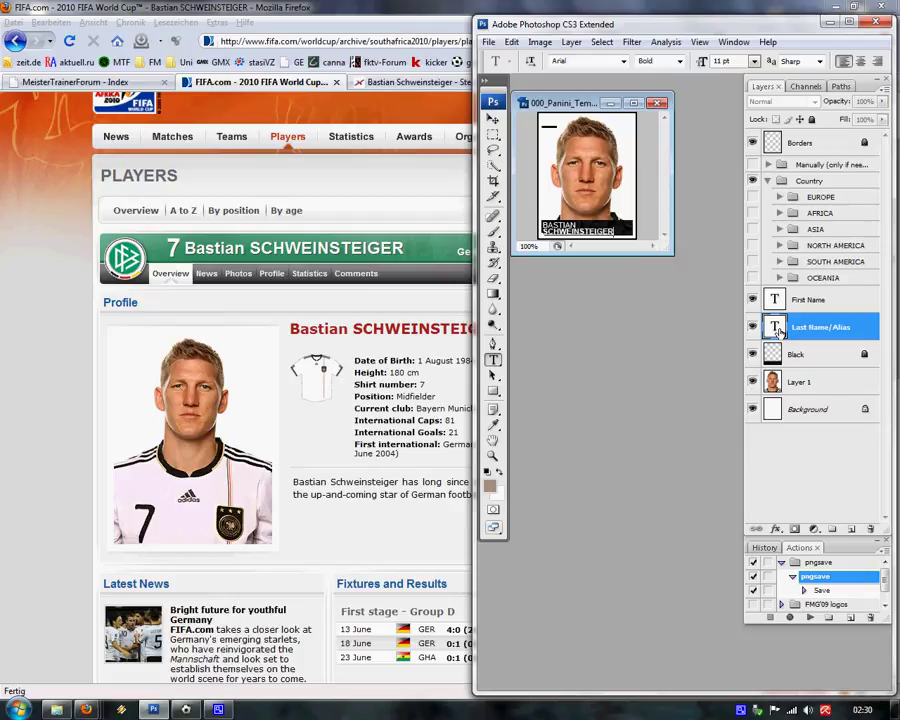
{"action": "left_click", "coordinate": [805, 383]}
{"action": "key", "text": "v"}
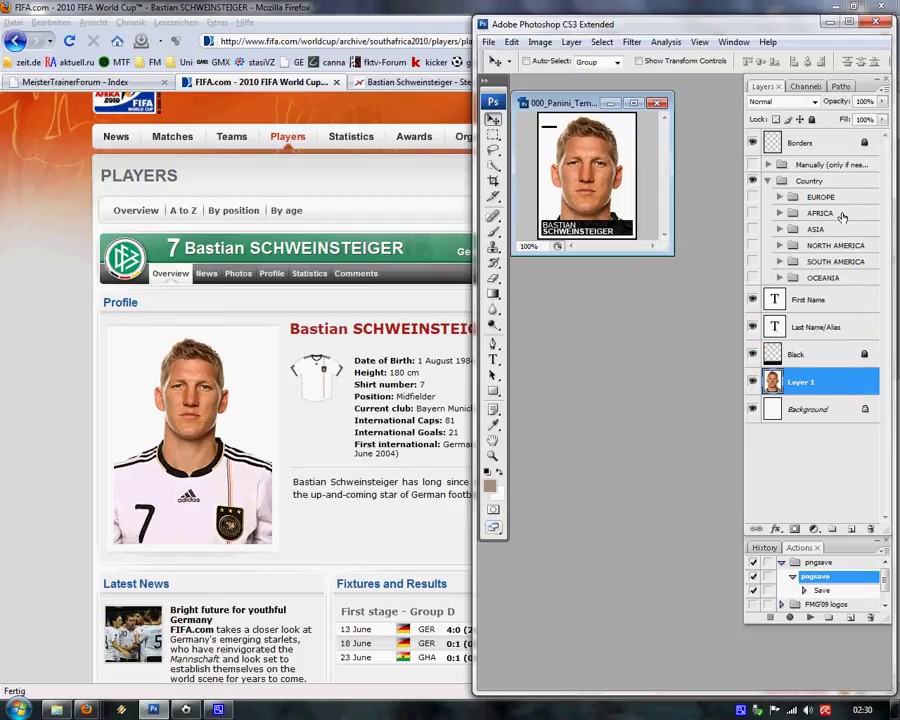
Make the Germany flag layer in Country > EUROPE visible, then collapse the EUROPE group
{"action": "left_click", "coordinate": [779, 199]}
{"action": "scroll", "coordinate": [779, 292], "scroll_direction": "down", "scroll_amount": 5}
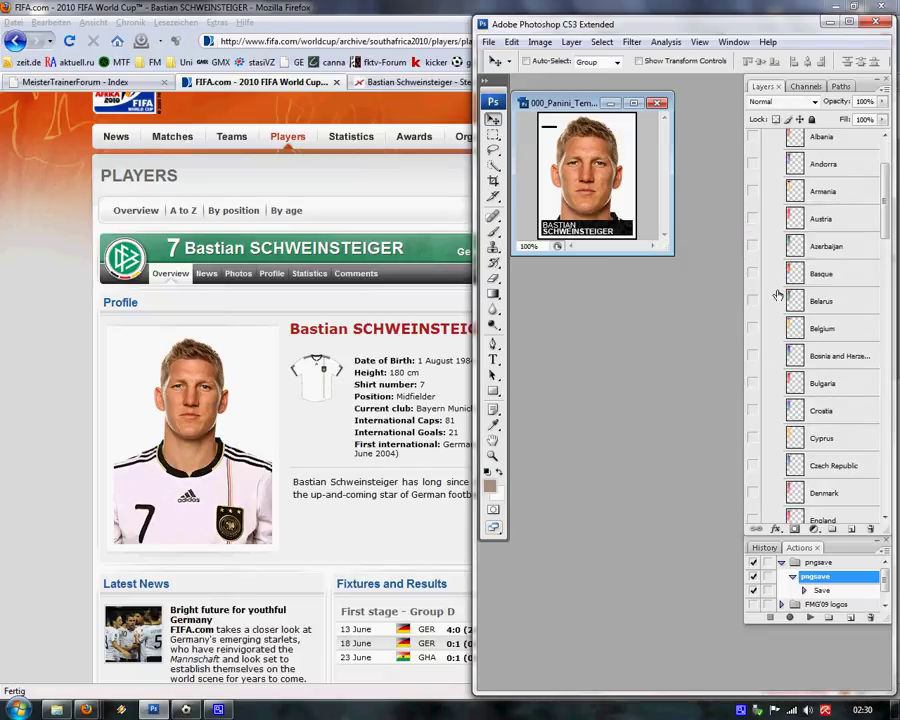
{"action": "scroll", "coordinate": [779, 290], "scroll_direction": "down", "scroll_amount": 3}
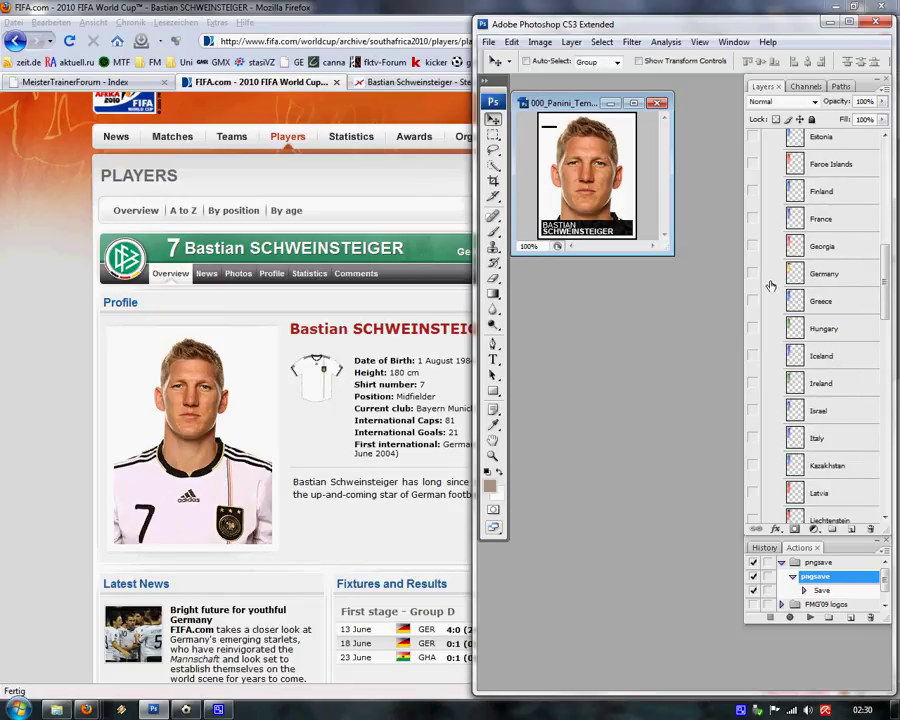
{"action": "left_click", "coordinate": [751, 275]}
{"action": "scroll", "coordinate": [765, 272], "scroll_direction": "up", "scroll_amount": 5}
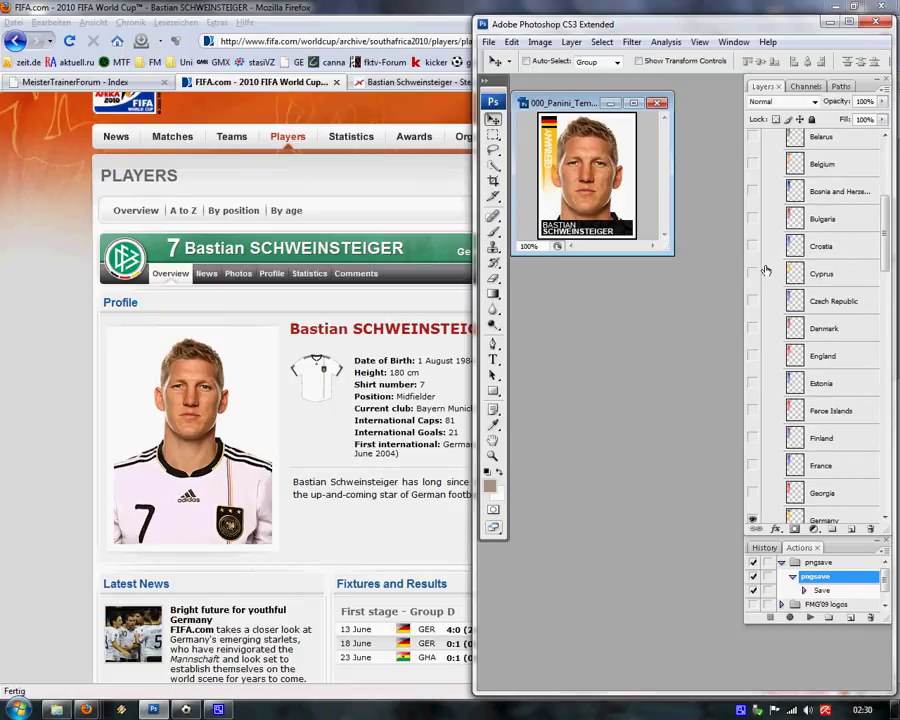
{"action": "scroll", "coordinate": [765, 271], "scroll_direction": "up", "scroll_amount": 6}
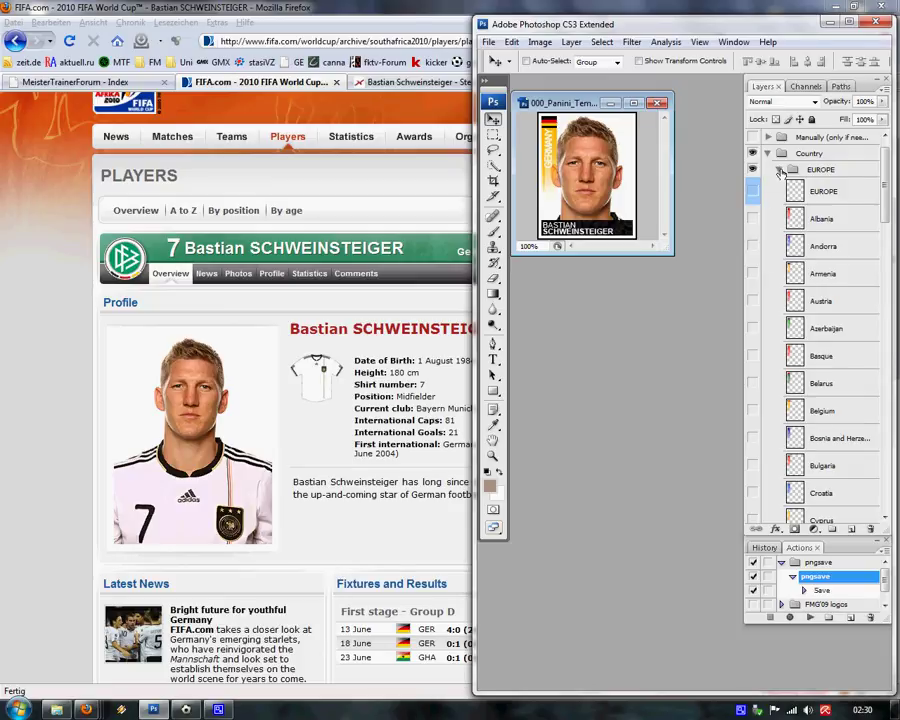
{"action": "left_click", "coordinate": [779, 197]}
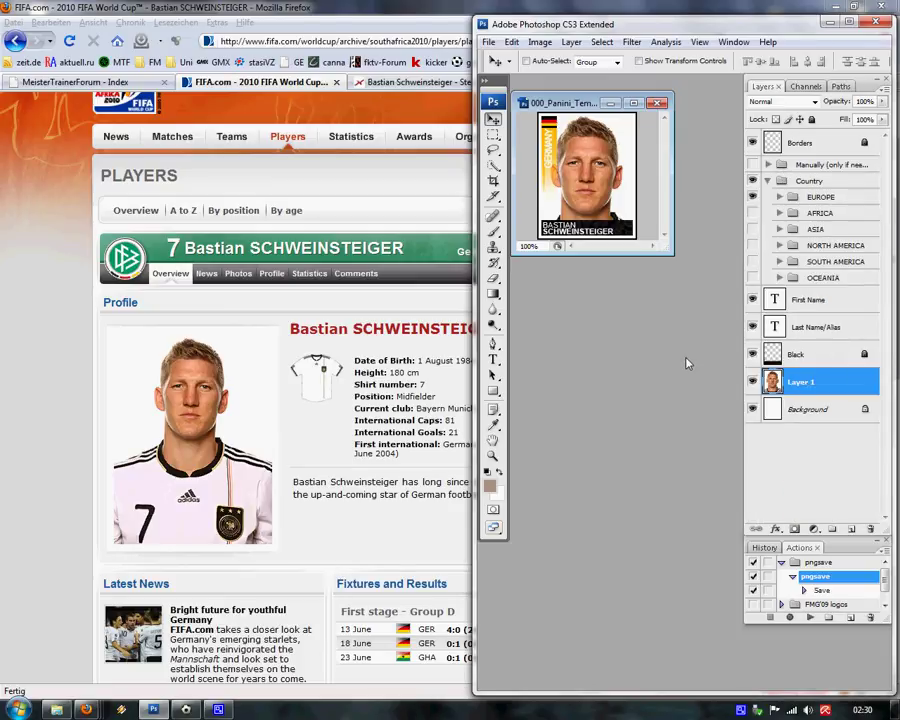
Apply Brightness/Contrast to the player photo with contrast -50 and brightness +12
{"action": "left_click", "coordinate": [545, 46]}
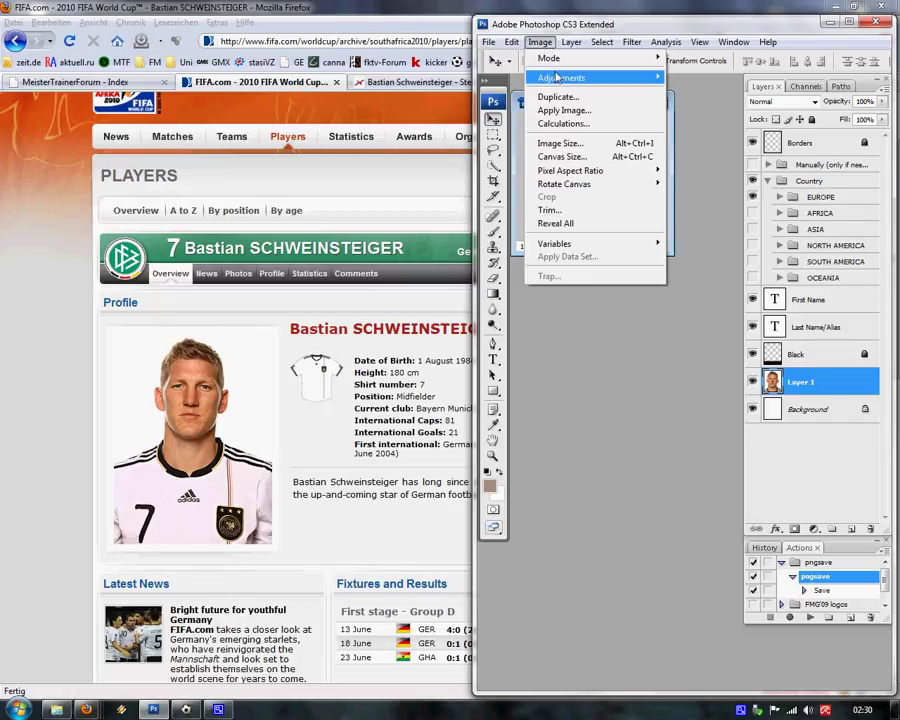
{"action": "mouse_move", "coordinate": [580, 77]}
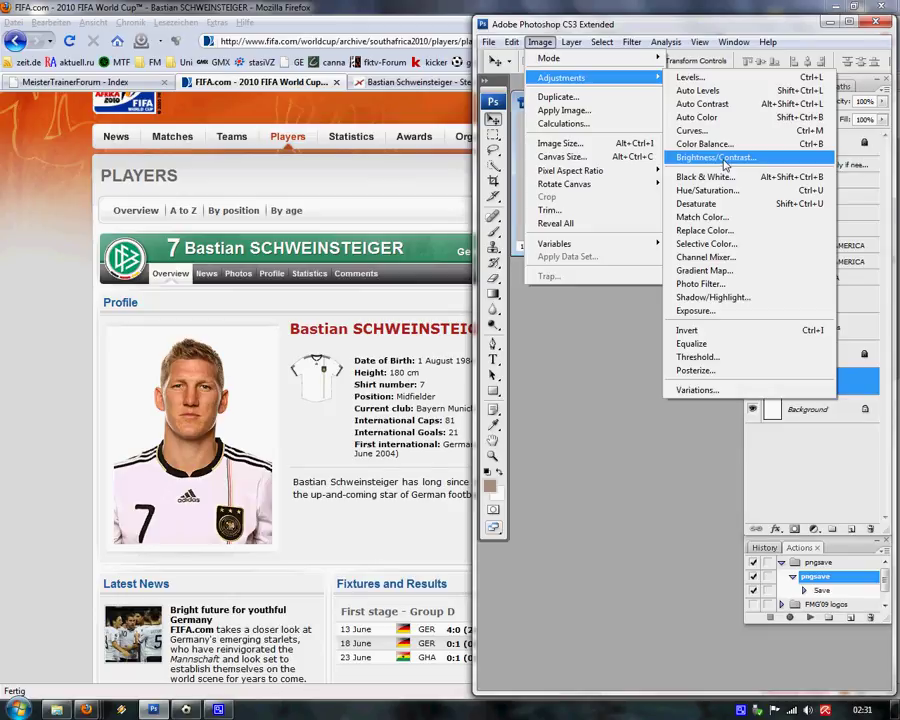
{"action": "left_click", "coordinate": [726, 163]}
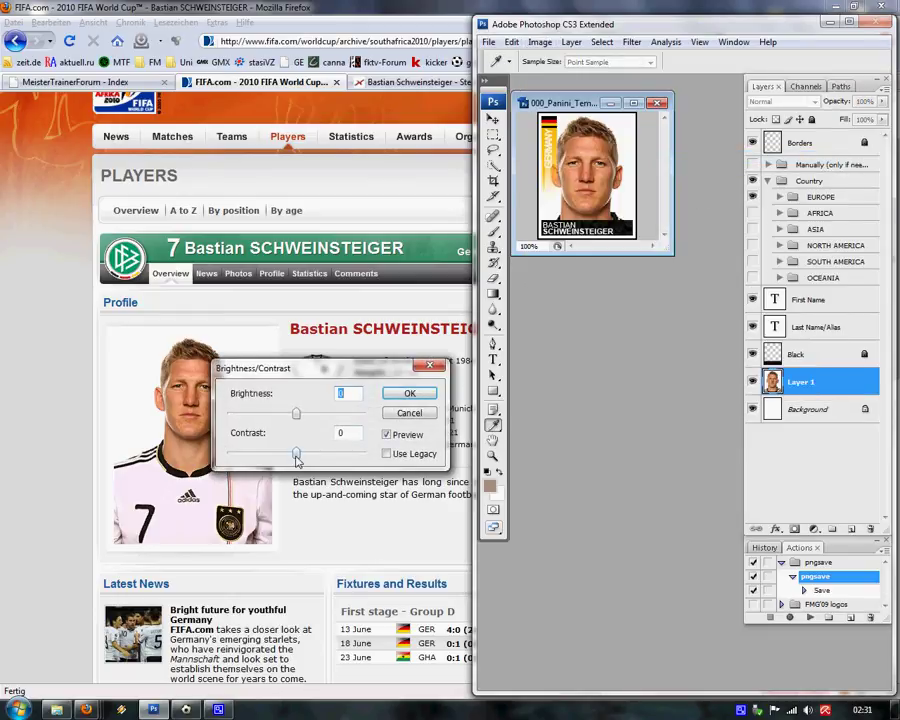
{"action": "left_click_drag", "start_coordinate": [296, 456], "coordinate": [227, 455]}
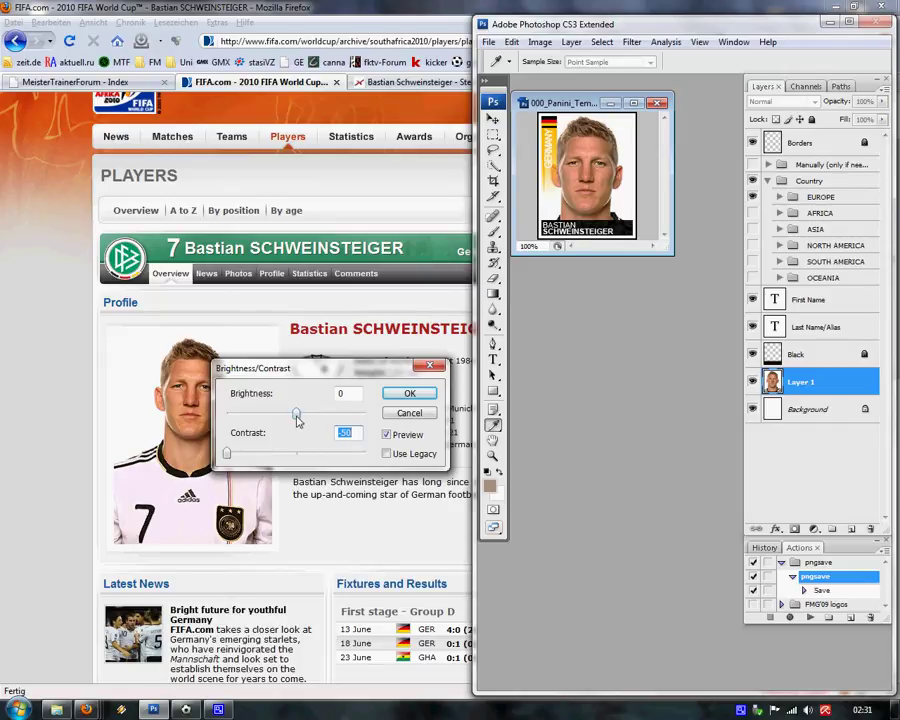
{"action": "left_click_drag", "start_coordinate": [297, 418], "coordinate": [303, 416]}
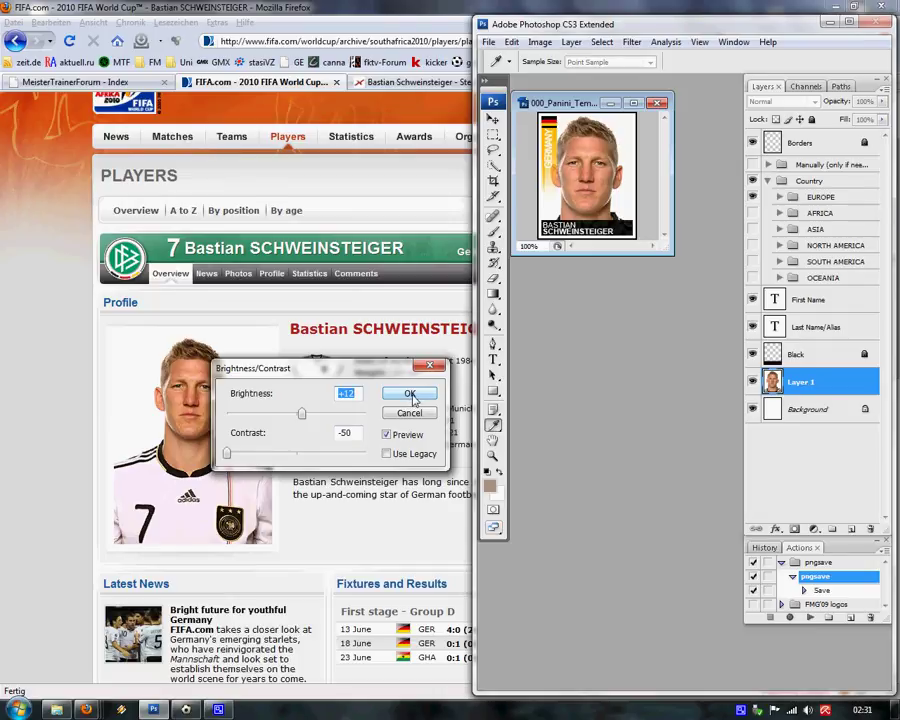
{"action": "left_click", "coordinate": [410, 397]}
{"action": "key", "text": "v"}
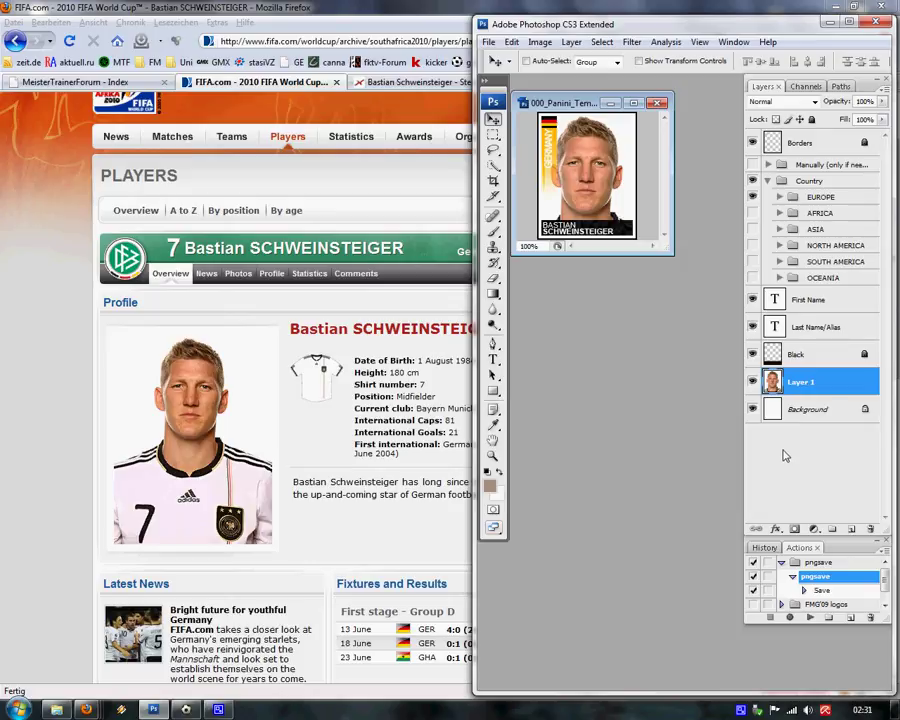
Start Save As in PNG (*.PNG) format, deleting the old file name so only .png remains
{"action": "left_click", "coordinate": [488, 42]}
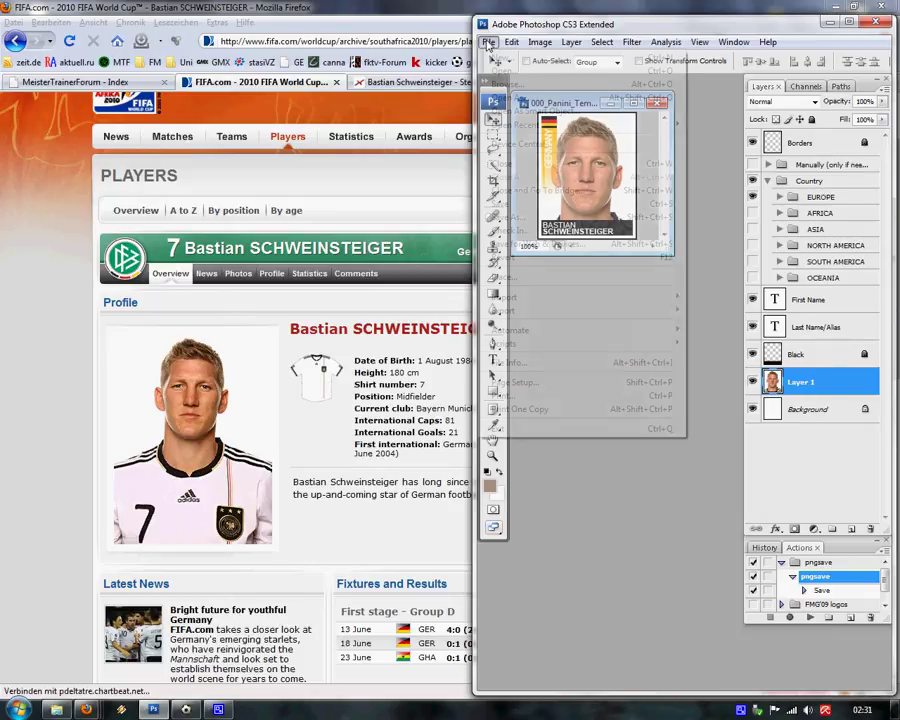
{"action": "left_click", "coordinate": [515, 216]}
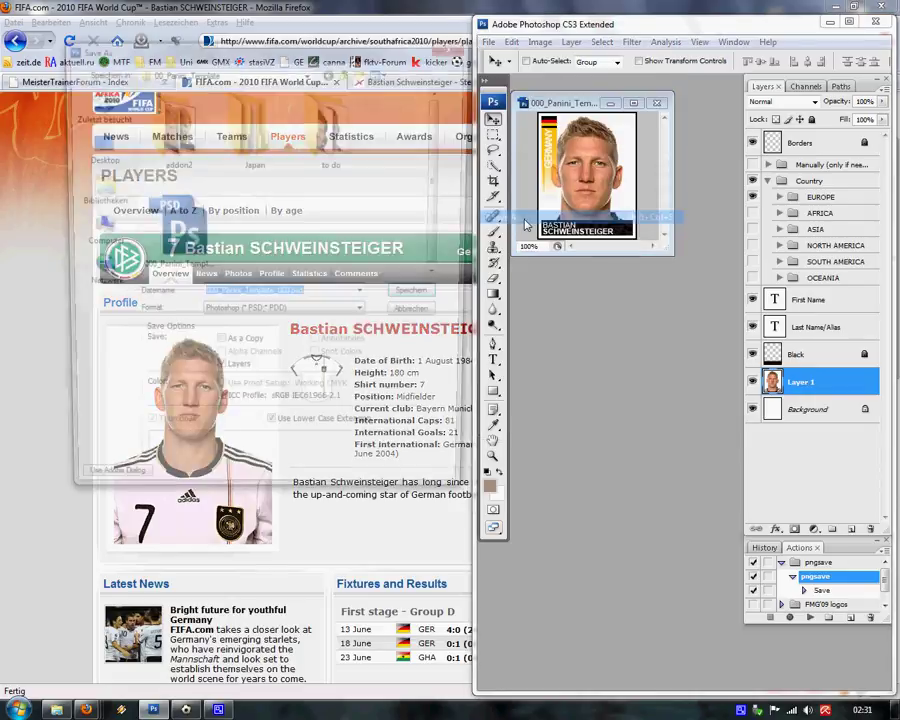
{"action": "left_click", "coordinate": [272, 315]}
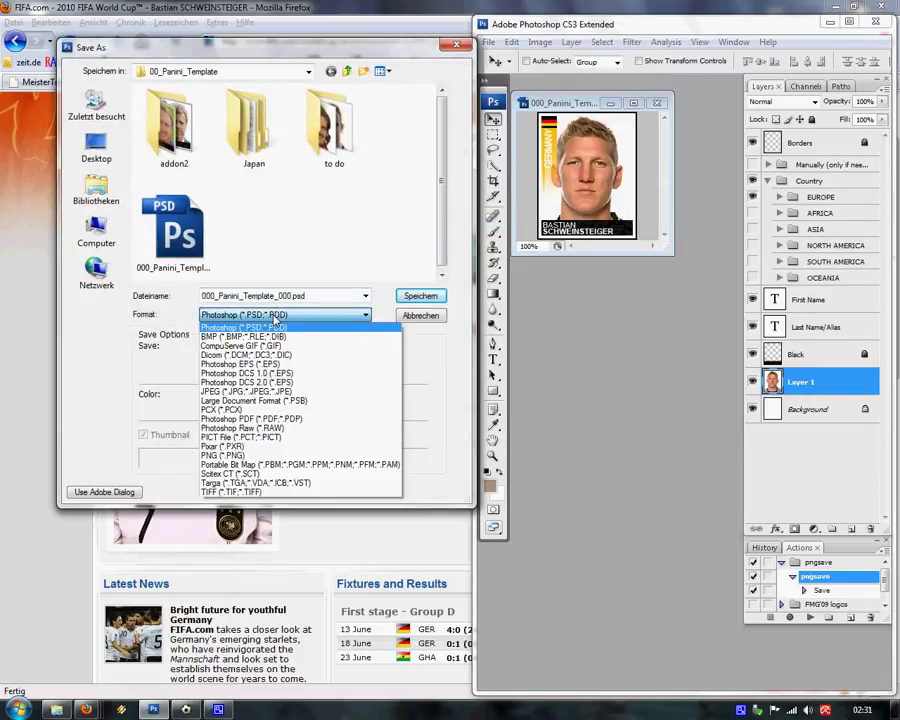
{"action": "left_click", "coordinate": [237, 456]}
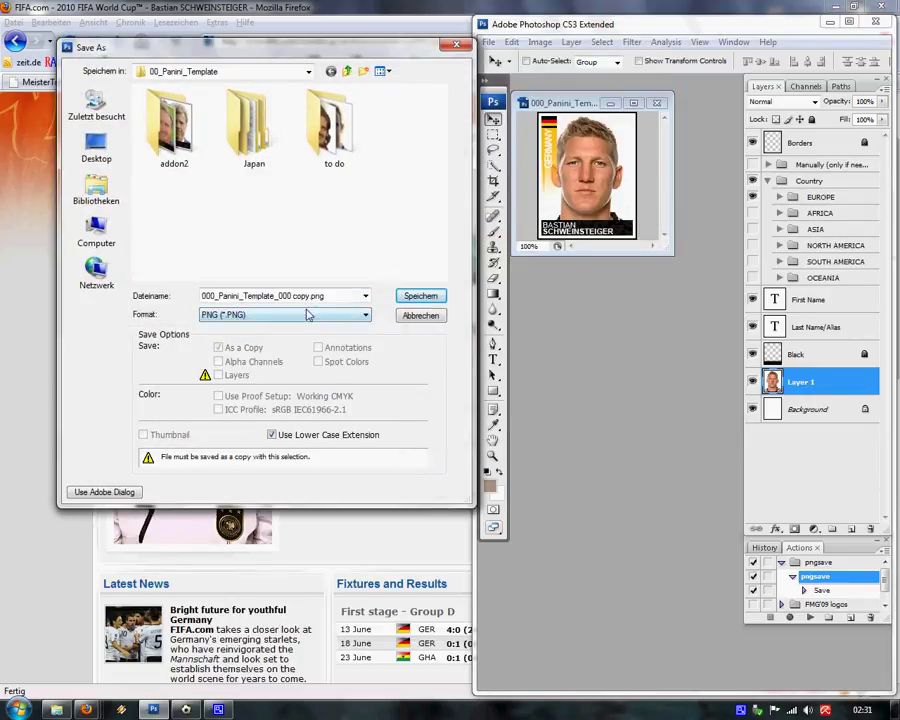
{"action": "left_click_drag", "start_coordinate": [311, 297], "coordinate": [186, 295]}
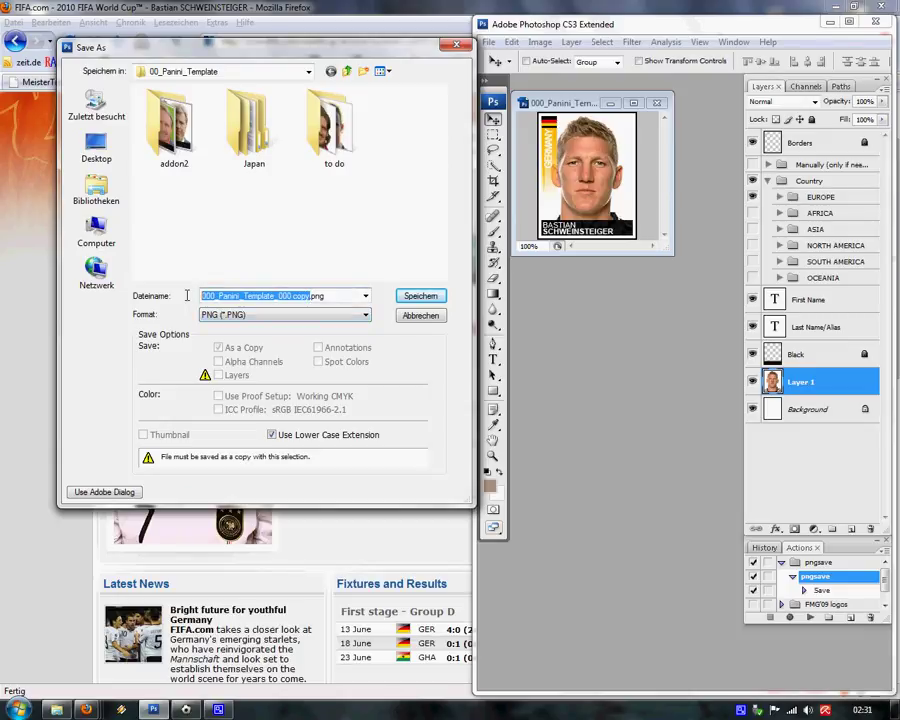
{"action": "key", "text": "BackSpace"}
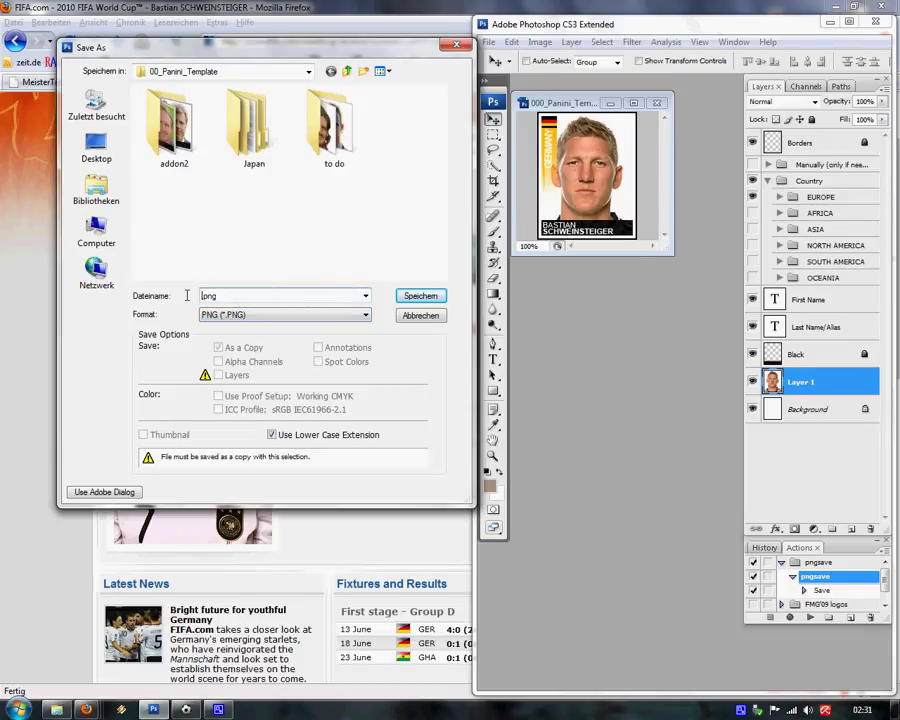
{"action": "left_click", "coordinate": [214, 707]}
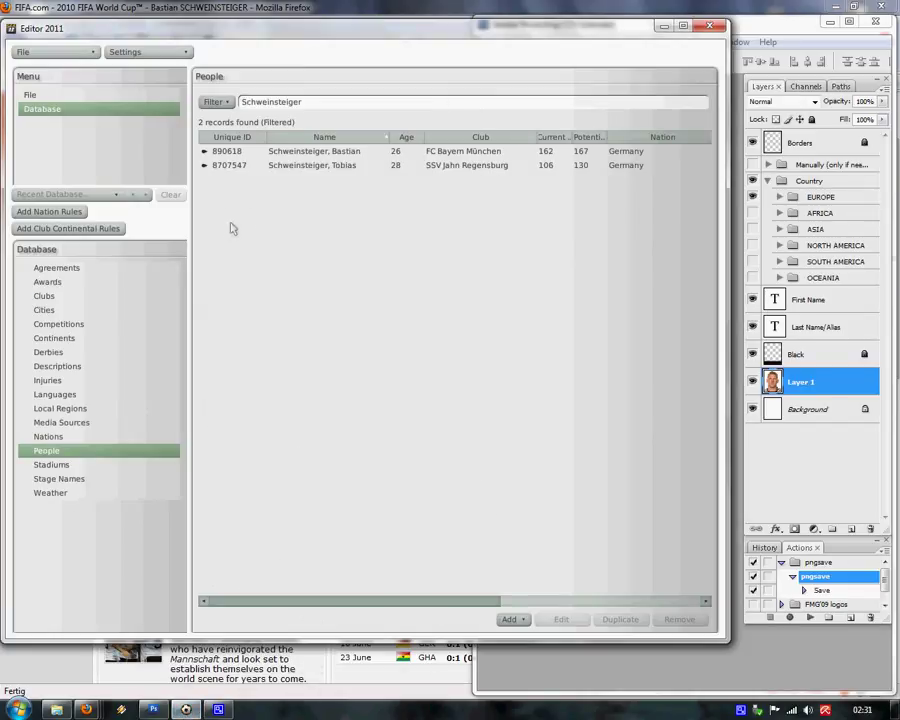
Open the player's record in FM Editor and select his Unique ID 890618 for the file name
{"action": "double_click", "coordinate": [346, 153]}
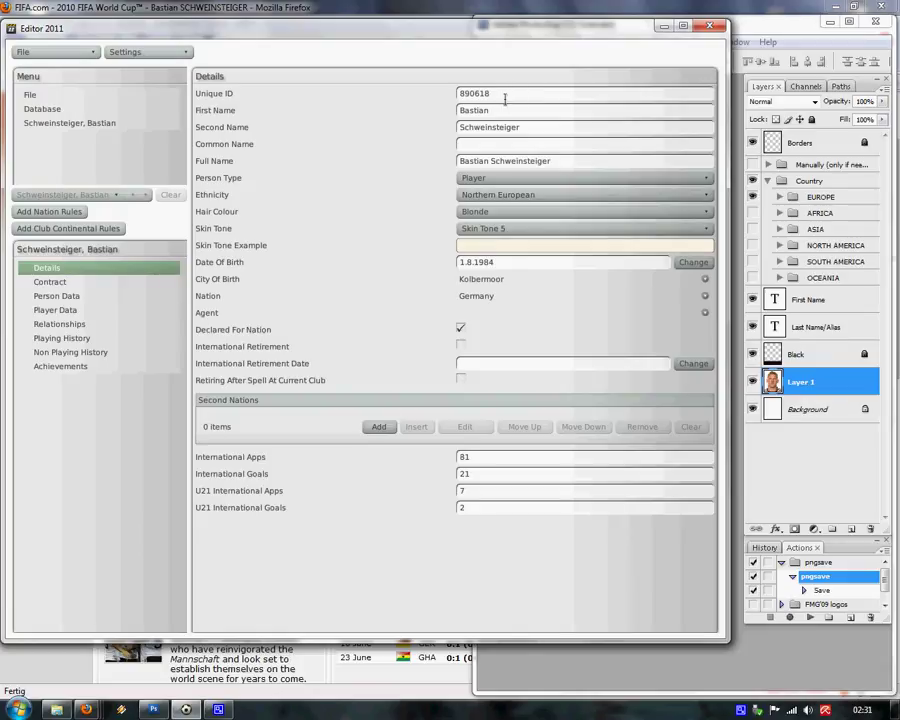
{"action": "double_click", "coordinate": [497, 93]}
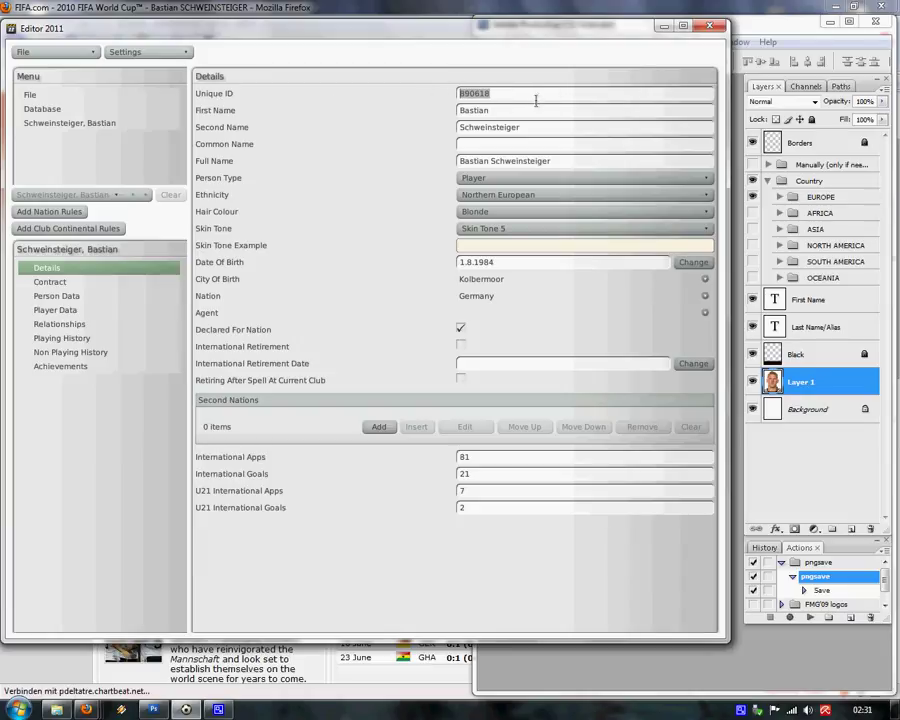
{"action": "left_click", "coordinate": [662, 30]}
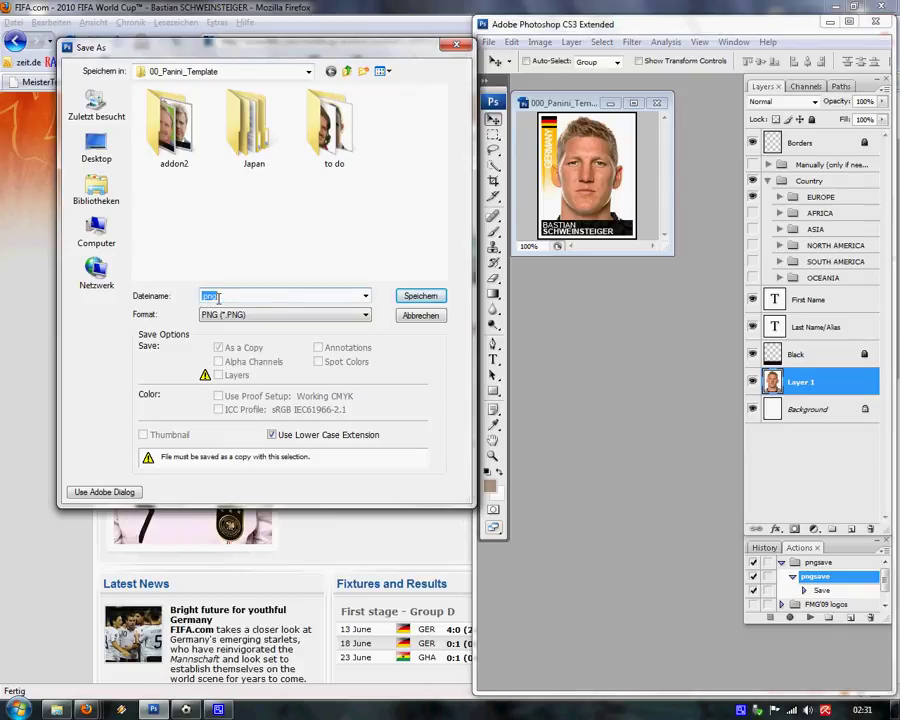
Save the card as 890618.png in 00_Panini_Template with PNG Interlace set to None
{"action": "type", "text": "890618.png"}
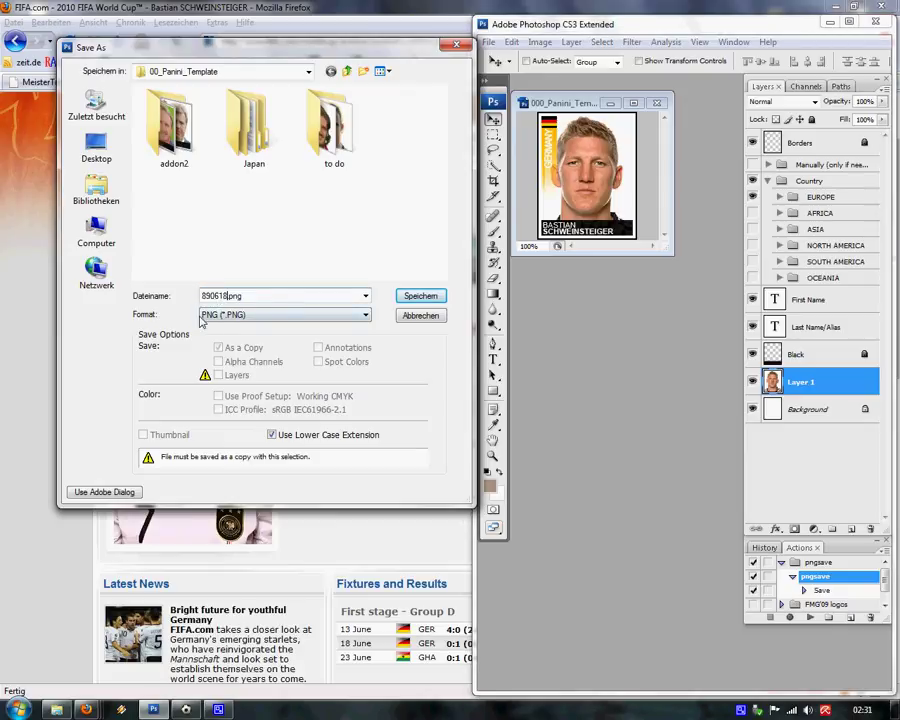
{"action": "left_click", "coordinate": [418, 297]}
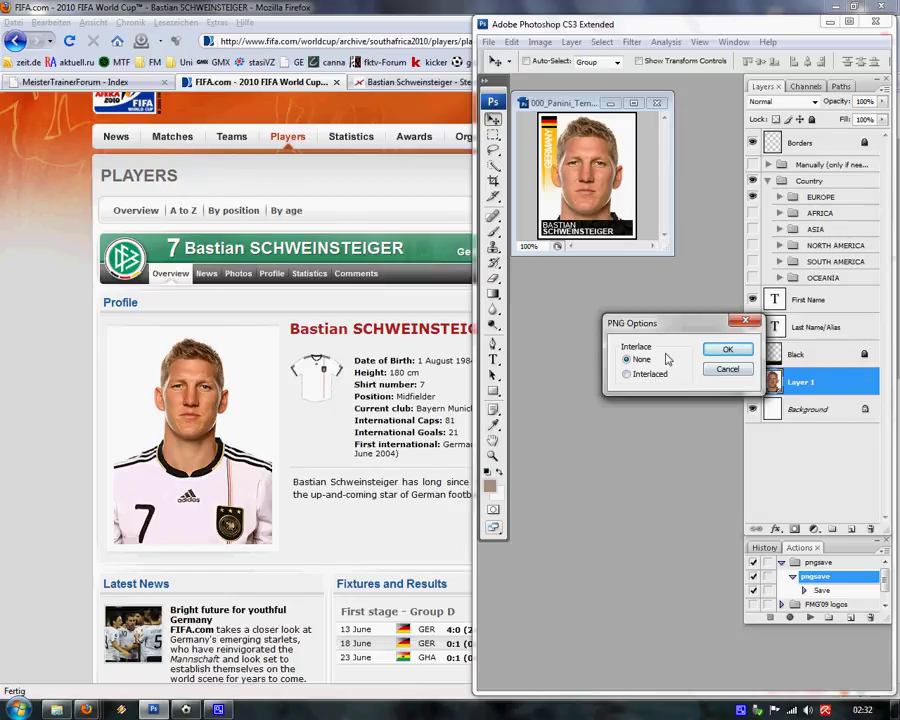
{"action": "left_click", "coordinate": [712, 352]}
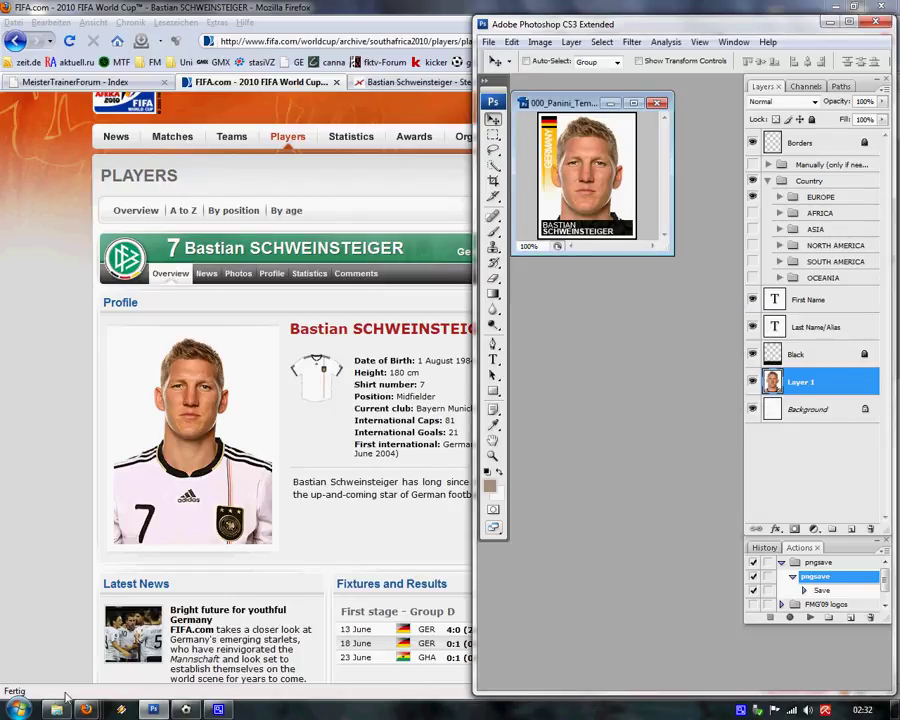
{"action": "key", "text": "alt+Tab"}
Preview the finished 890618.png card in IrfanView, close the preview, and bring Photoshop back
{"action": "double_click", "coordinate": [224, 154]}
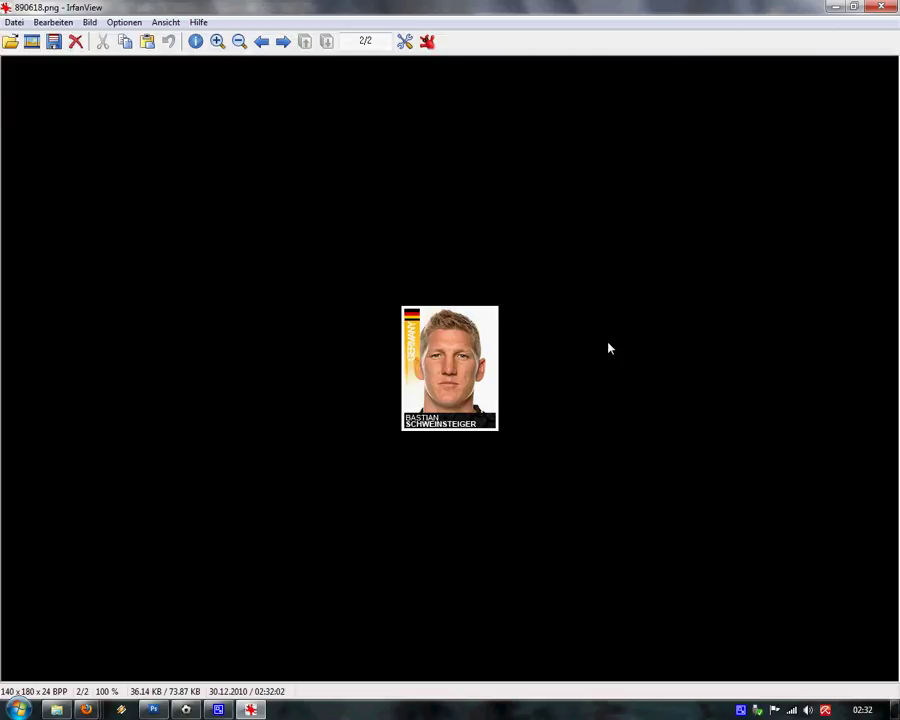
{"action": "key", "text": "Escape"}
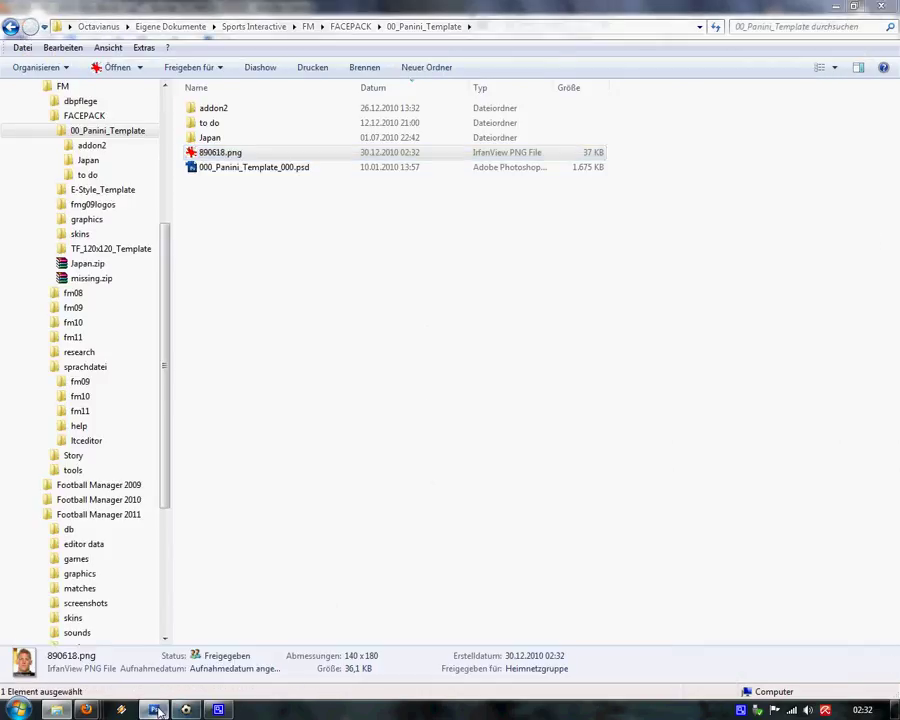
{"action": "left_click", "coordinate": [155, 710]}
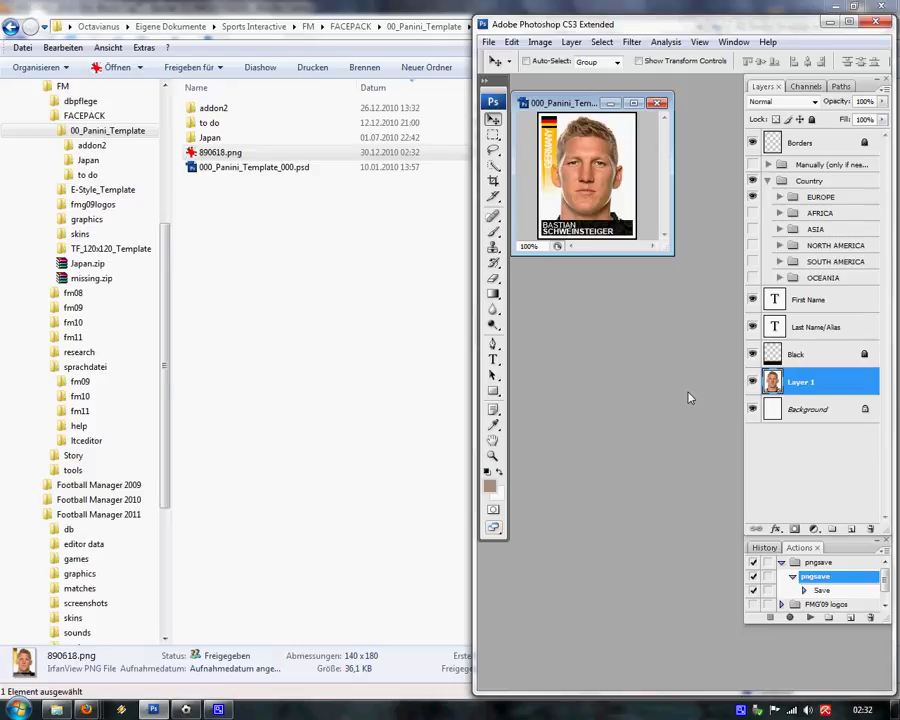